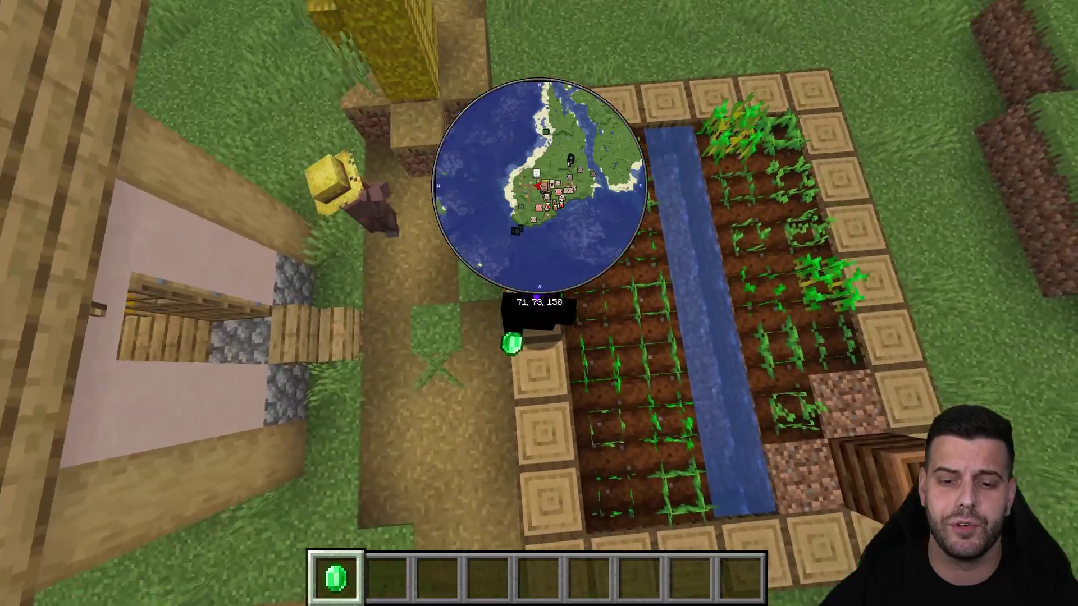
Step: Drag Xaero's minimap to the top-right corner in Minimap Settings, confirm, and walk to show it tracking
key("y")
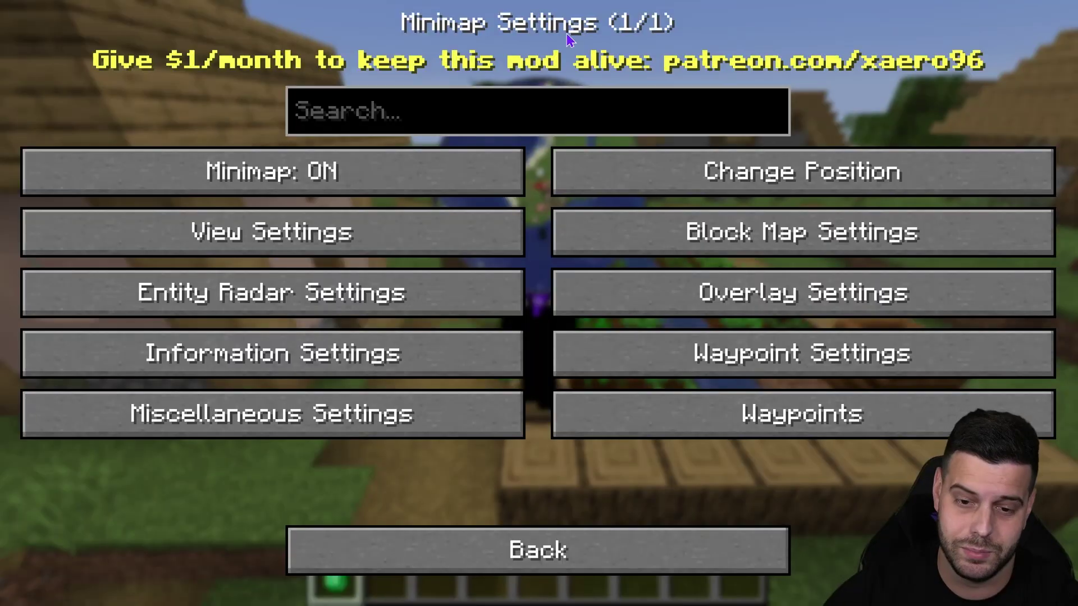
left_click(898, 172)
left_click_drag(561, 151, 965, 118)
left_click(416, 482)
key("Escape")
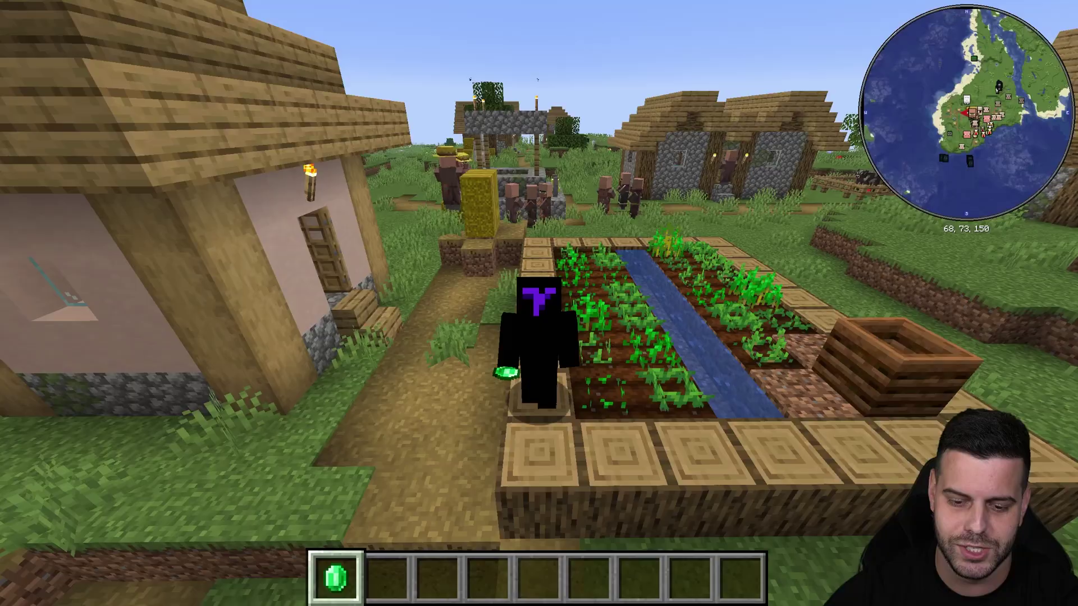
key("w")
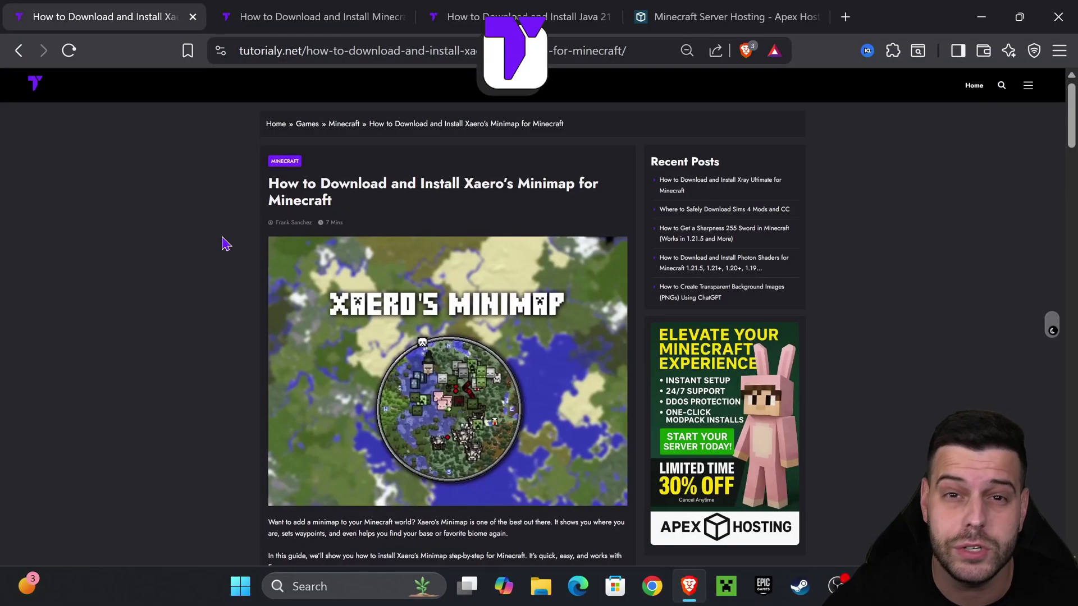
Step: Scroll the tutorialy.net guide and jump to 'Step 1: Download Xaero's Minimap' via Quick Navigation
scroll(308, 234, "down", 7)
scroll(393, 247, "up", 7)
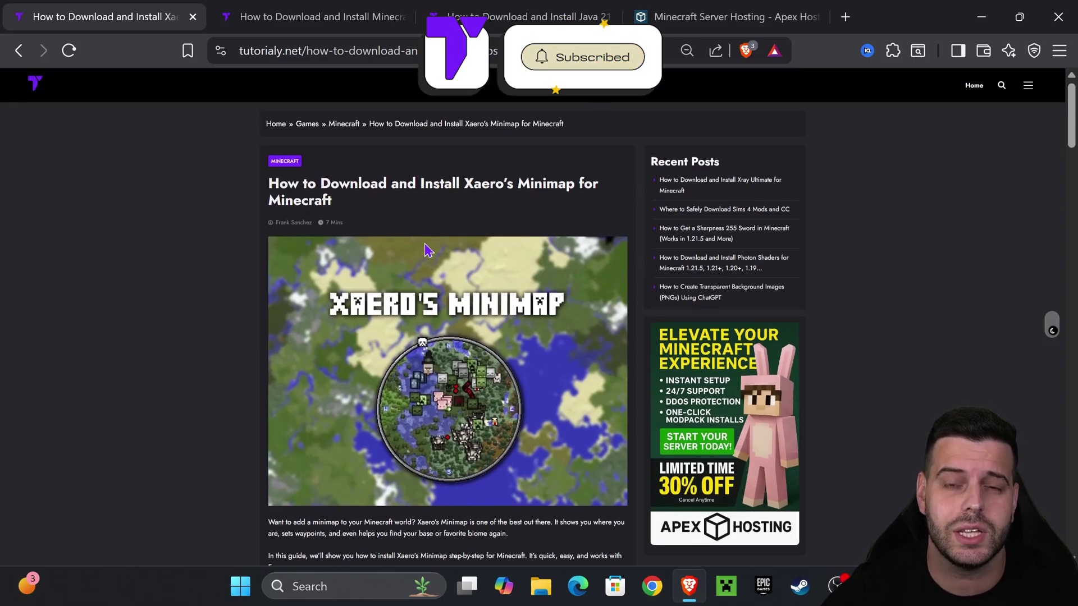
scroll(425, 250, "down", 15)
scroll(569, 253, "up", 14)
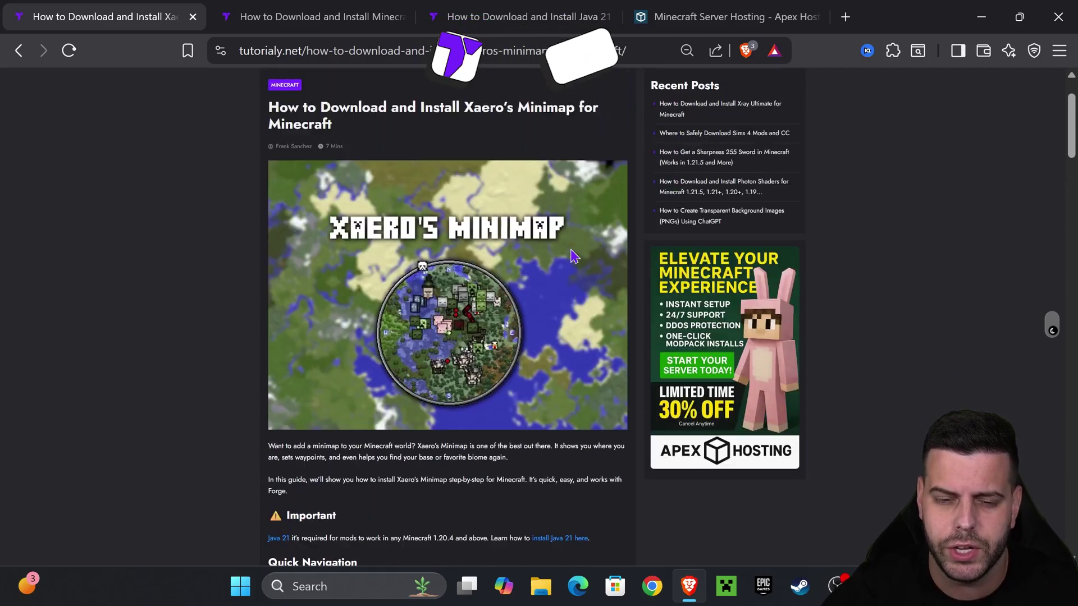
scroll(553, 259, "down", 2)
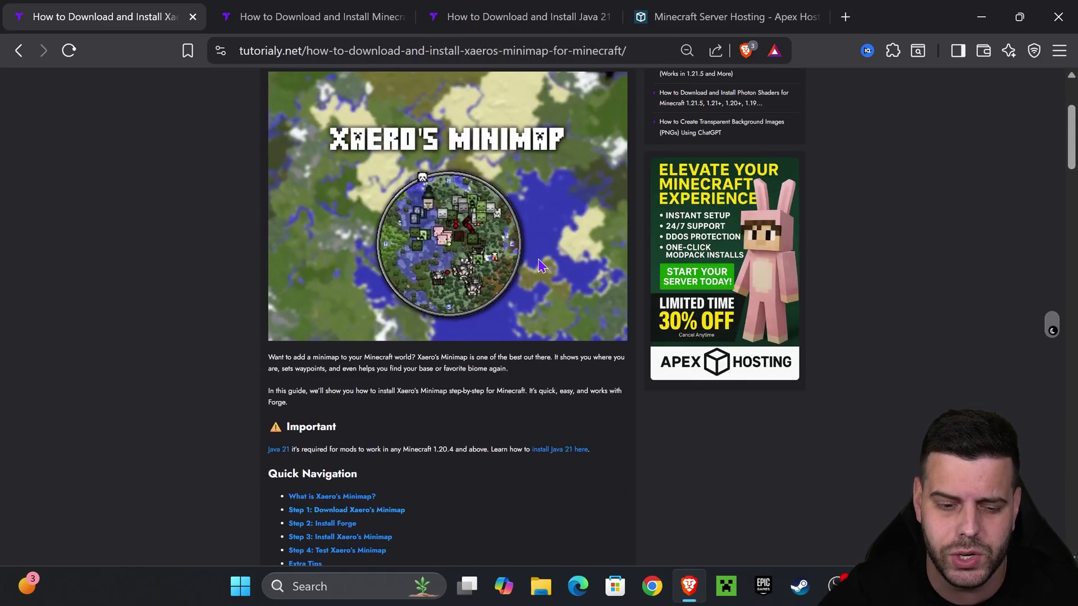
scroll(541, 266, "down", 3)
left_click(361, 342)
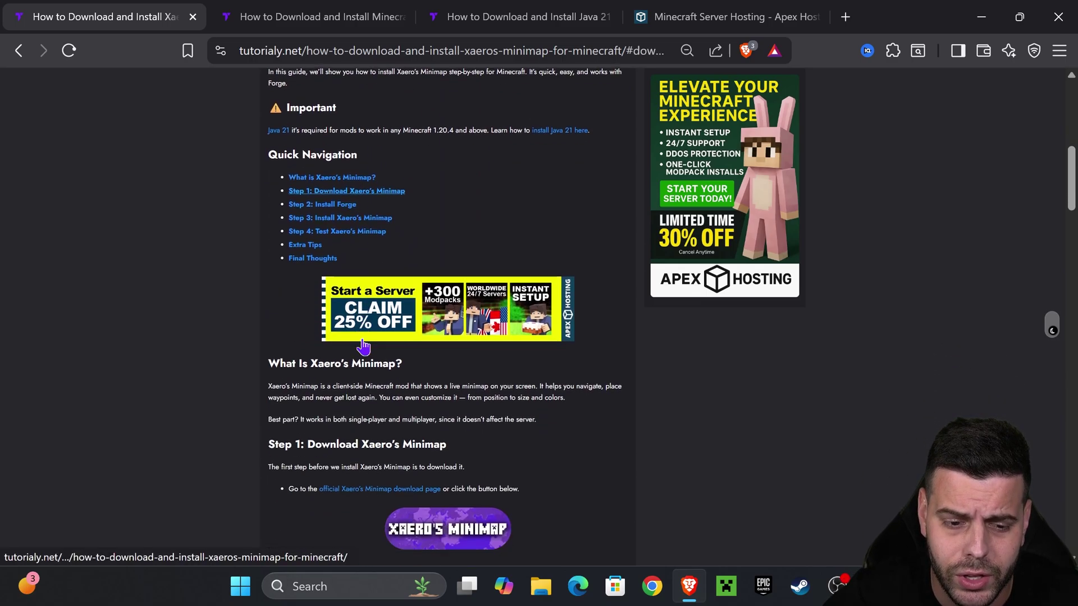
Step: Open Xaero's Minimap files on CurseForge, filter to 1.21.8, and open download options for v25.2.12 Forge 1.21.8
left_click(460, 172)
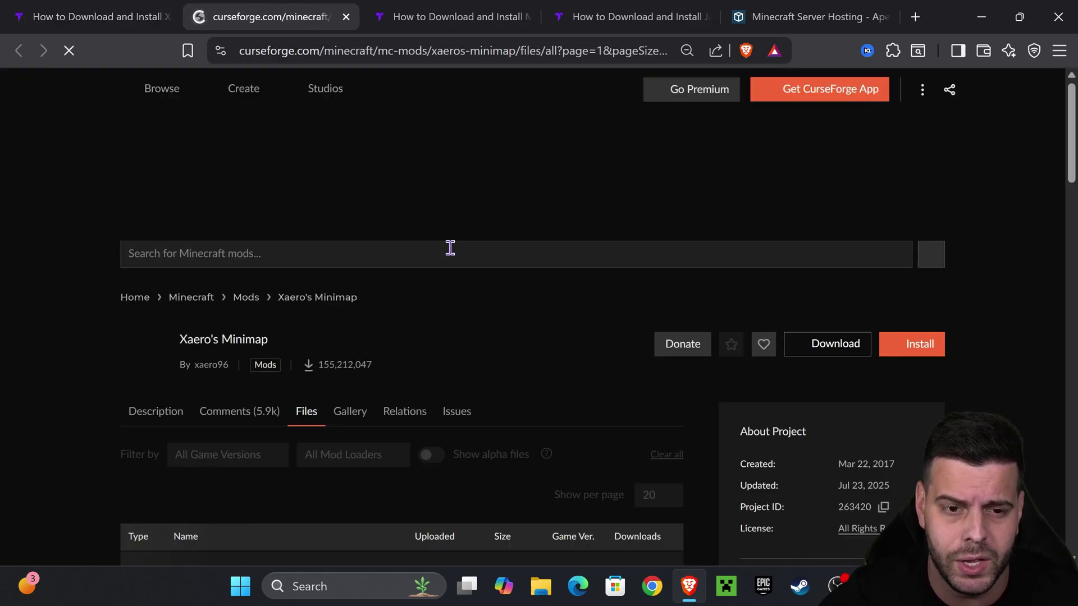
scroll(567, 240, "down", 4)
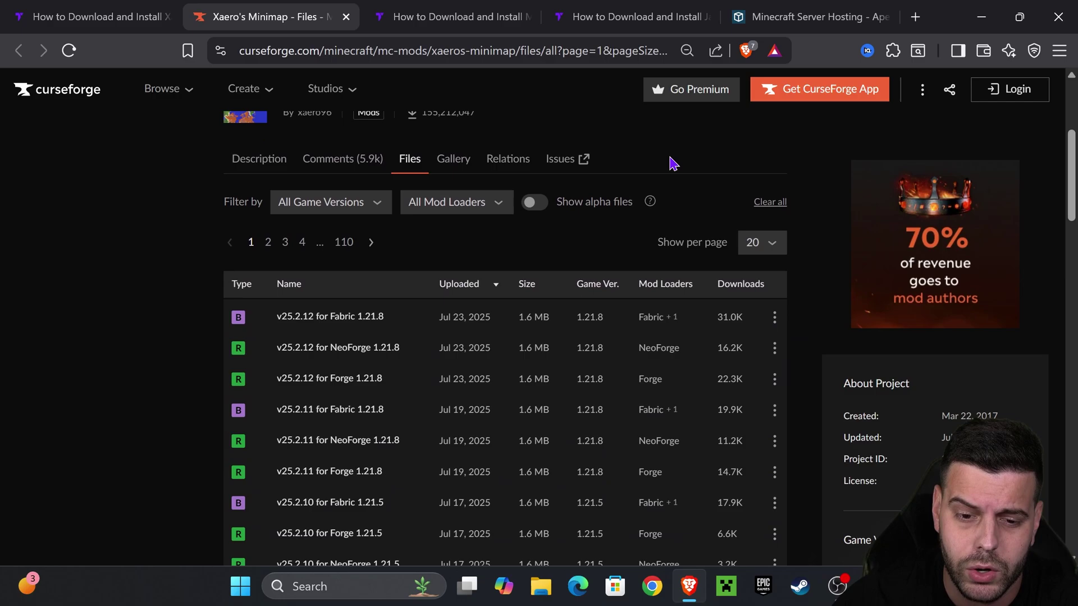
left_click(359, 204)
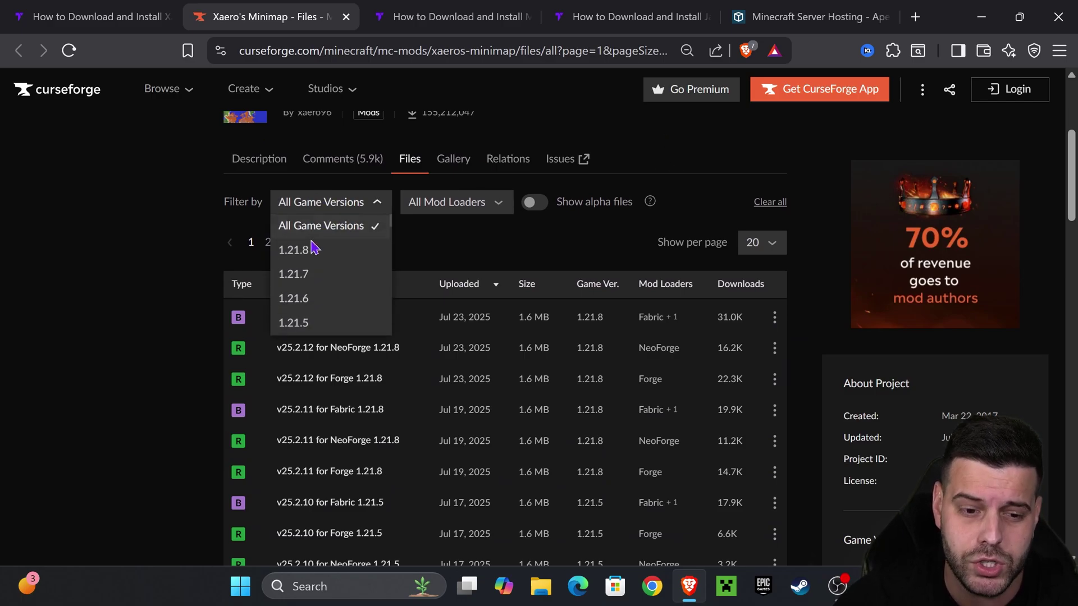
left_click(310, 247)
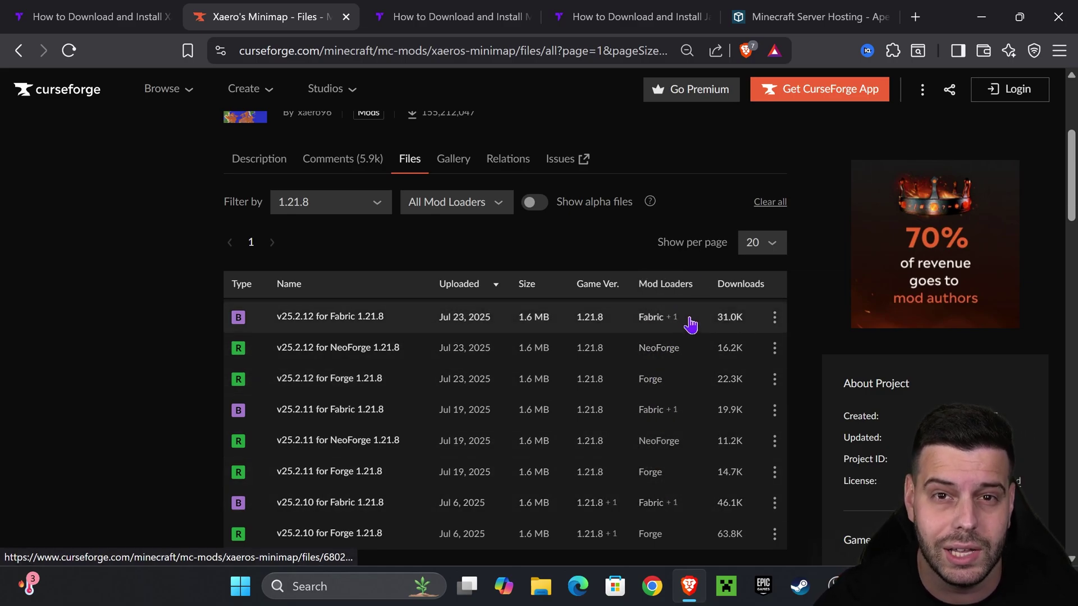
left_click(775, 379)
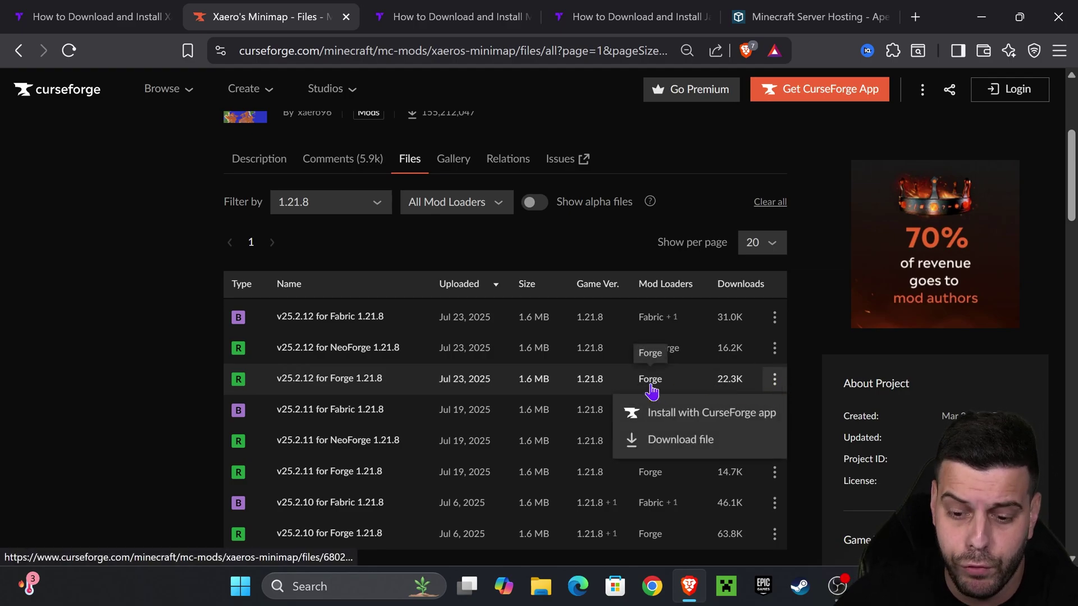
Step: Save Xaeros_Minimap_25.2.12_Forge_1.21.8.jar to Downloads and shrink Brave to uncover the desktop
left_click(688, 443)
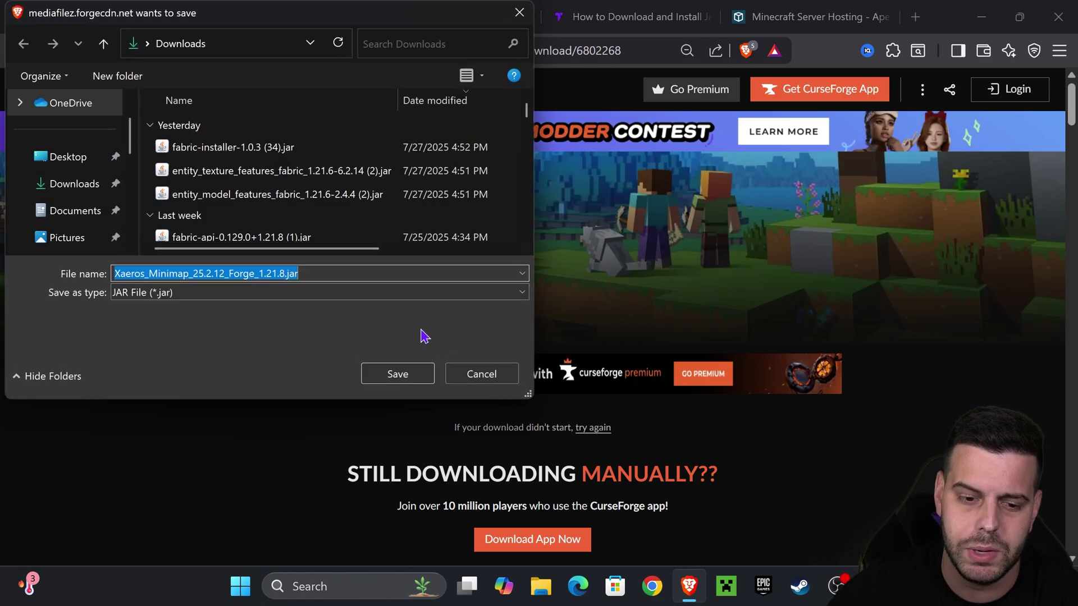
left_click(414, 376)
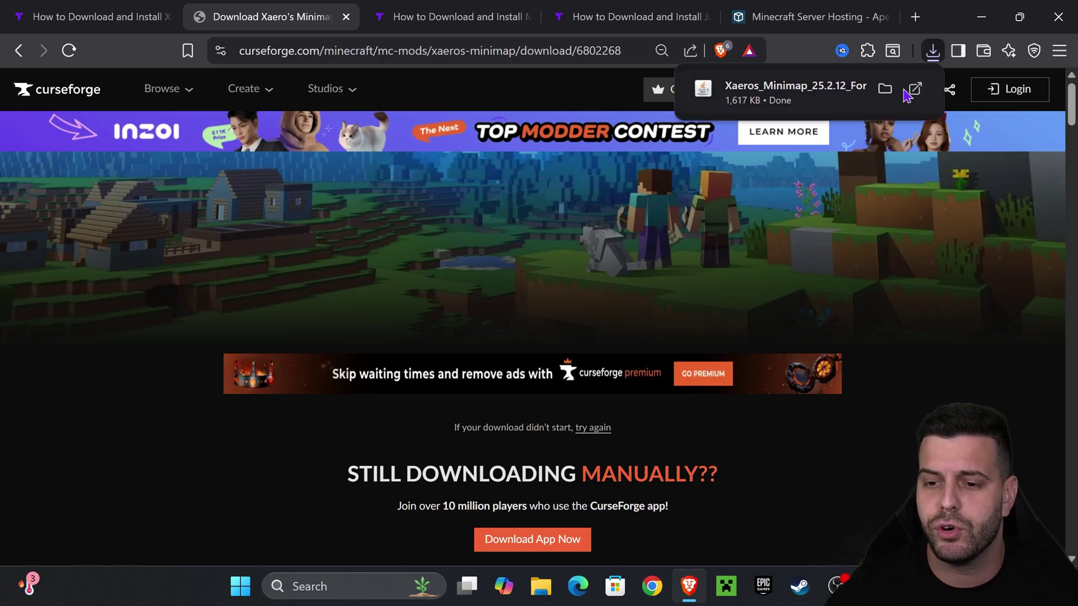
mouse_move(899, 115)
left_click_drag(949, 24, 441, 337)
Step: Drag the downloaded Xaeros jar from Brave's downloads list onto the desktop's top centre
left_click(407, 359)
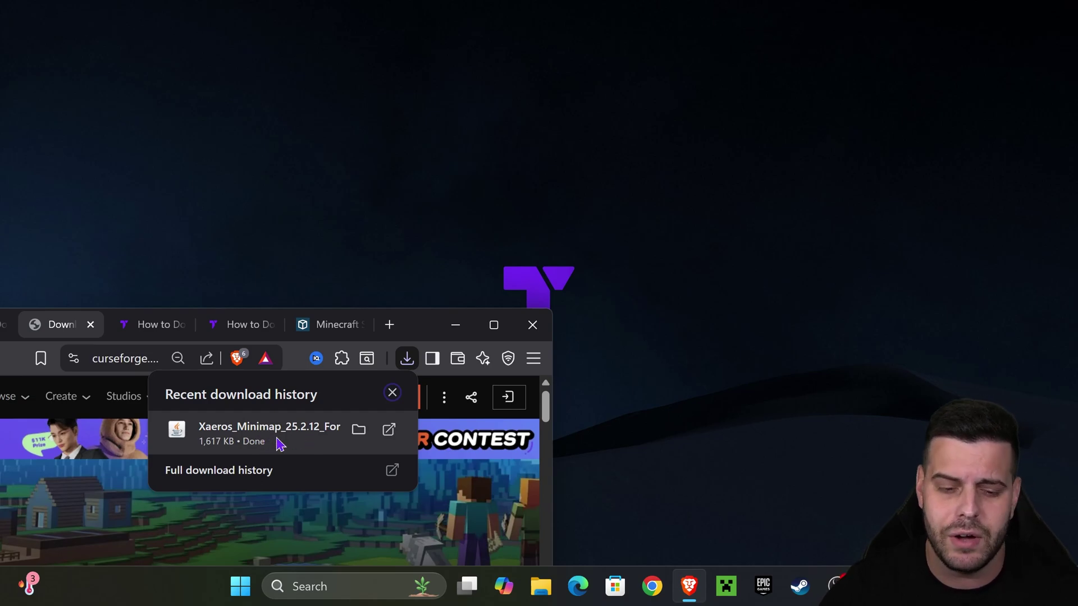
left_click_drag(279, 444, 580, 149)
left_click_drag(22, 68, 393, 70)
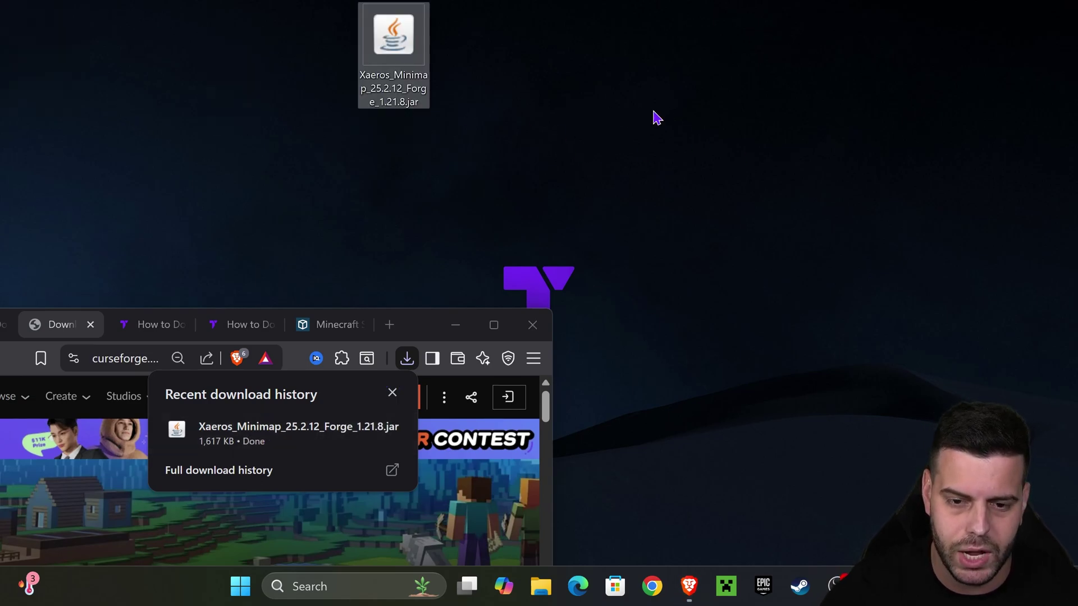
left_click_drag(393, 34, 396, 141)
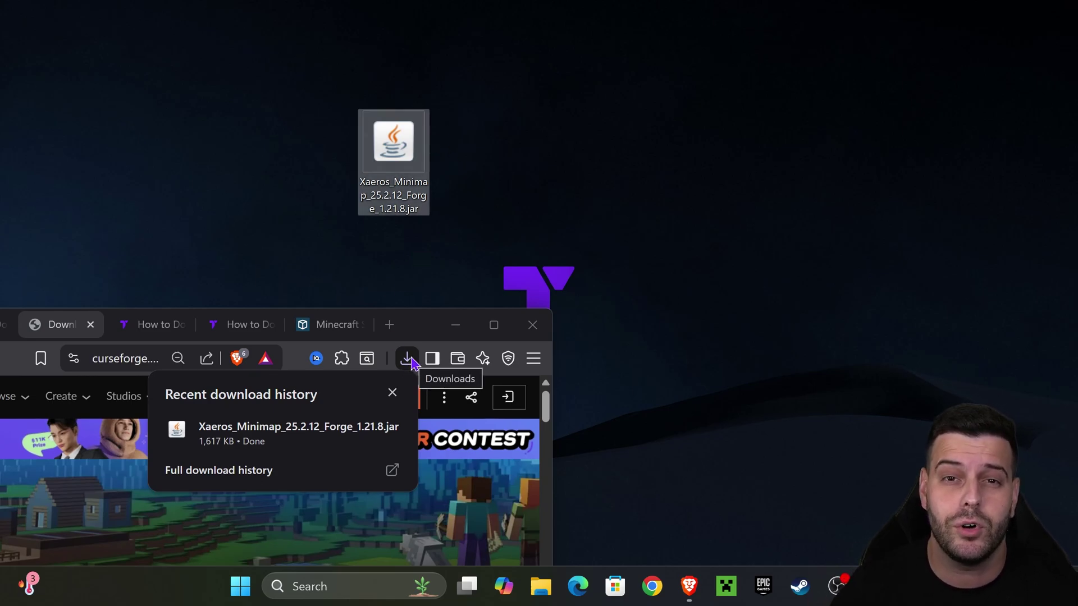
Step: Minimize Brave, select and deselect the Xaeros jar on the desktop, then bring Brave back from the taskbar
left_click(455, 325)
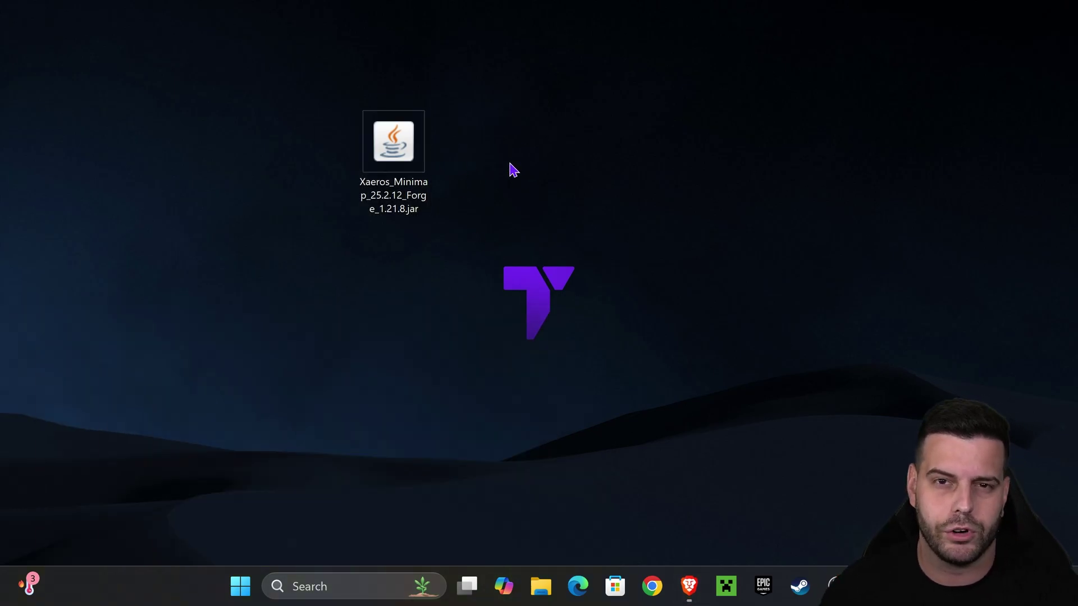
left_click_drag(524, 141, 421, 180)
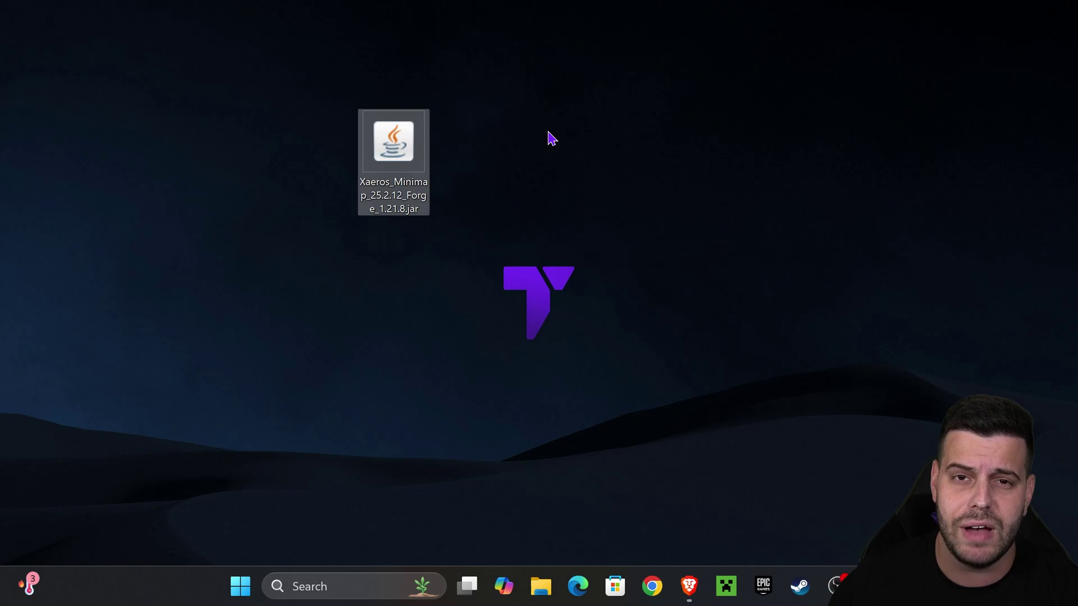
left_click(515, 158)
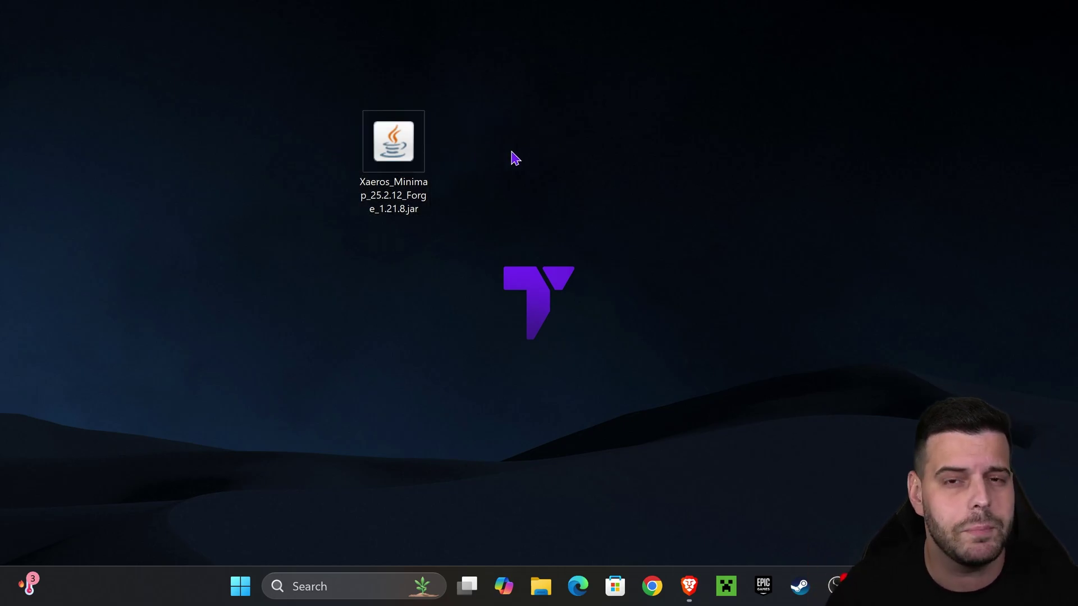
left_click_drag(496, 157, 316, 166)
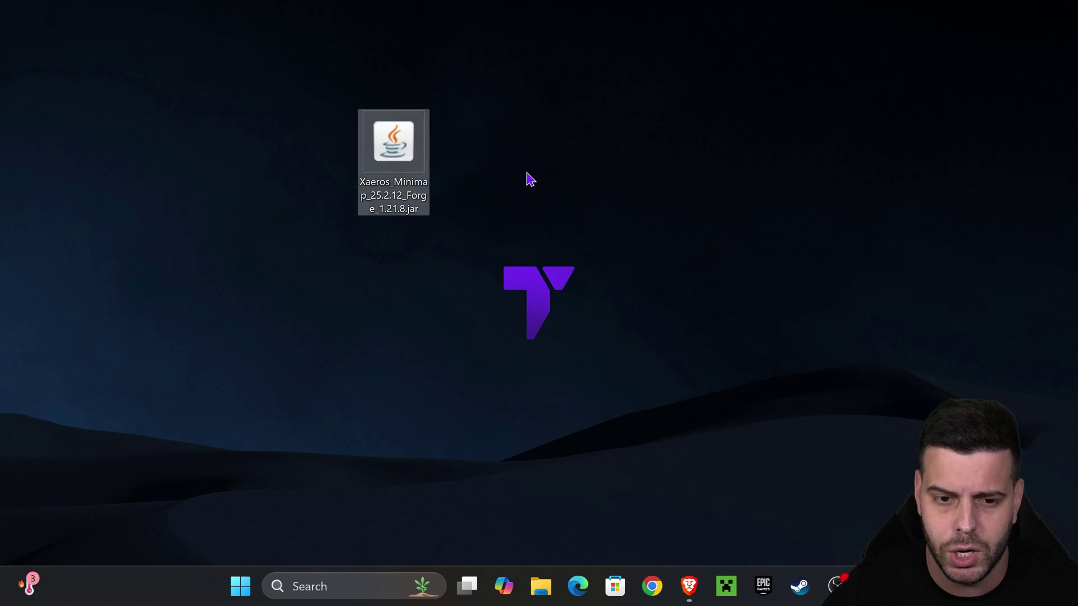
left_click(531, 169)
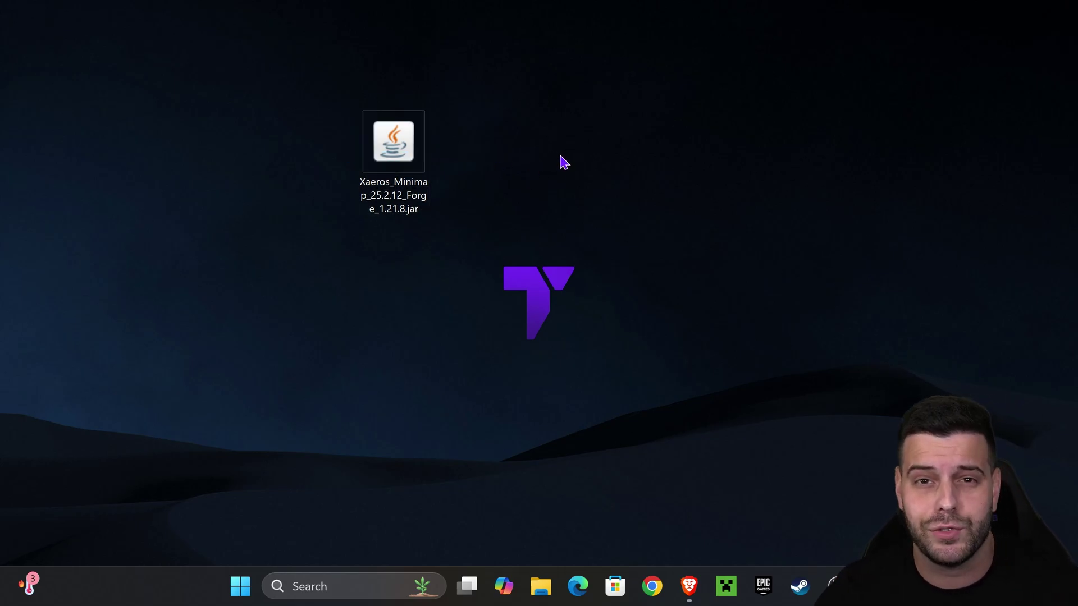
left_click(690, 586)
Step: Maximize Brave, jump to the Forge guide's 'Step 1: Download Minecraft Forge', and open the Forge downloads site
left_click(494, 323)
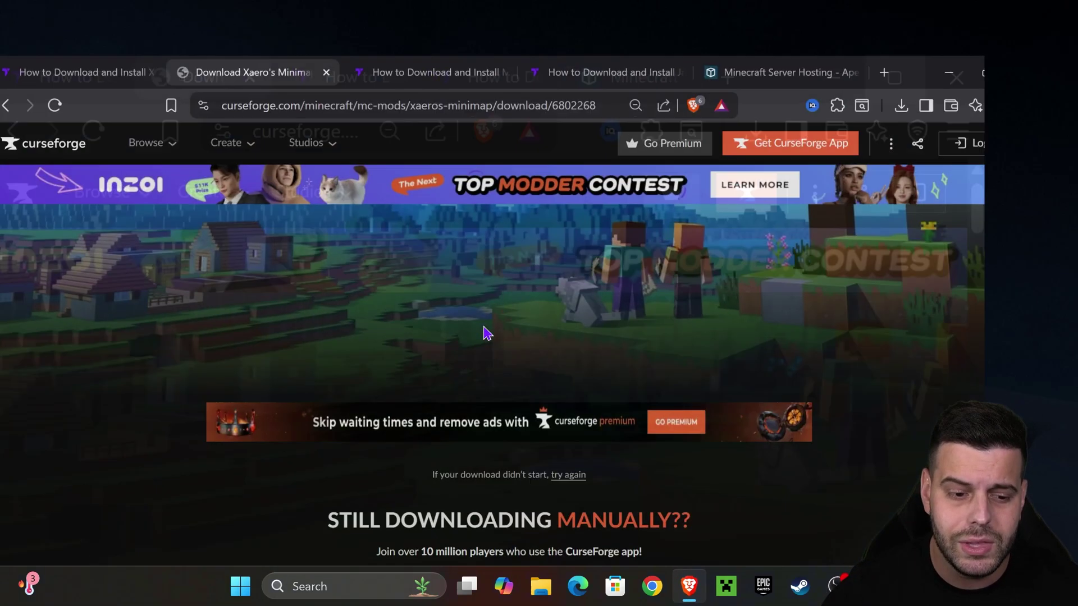
left_click_drag(441, 218, 354, 163)
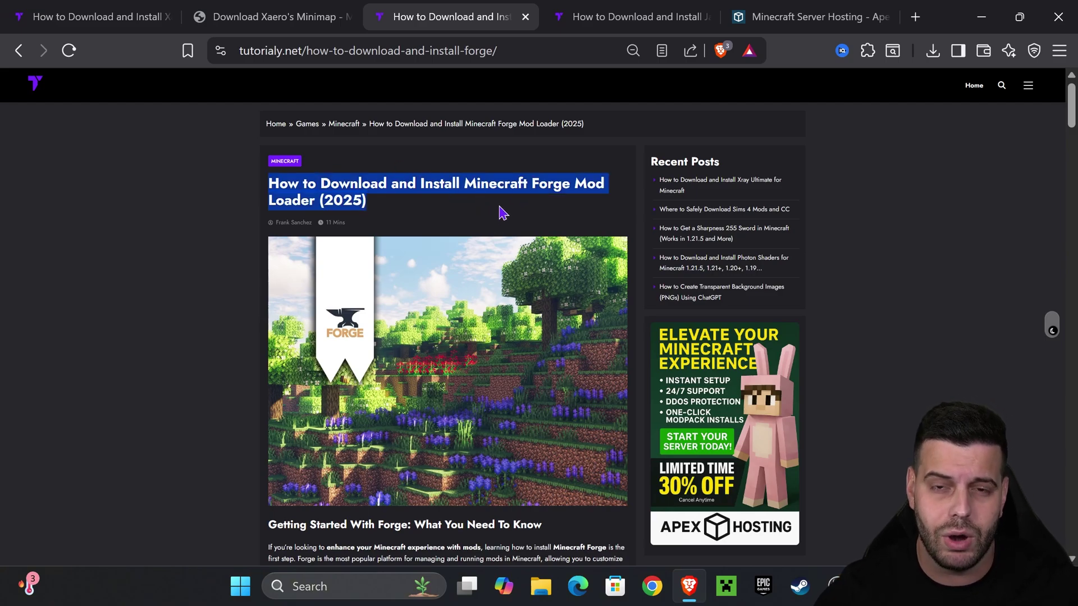
scroll(501, 210, "down", 15)
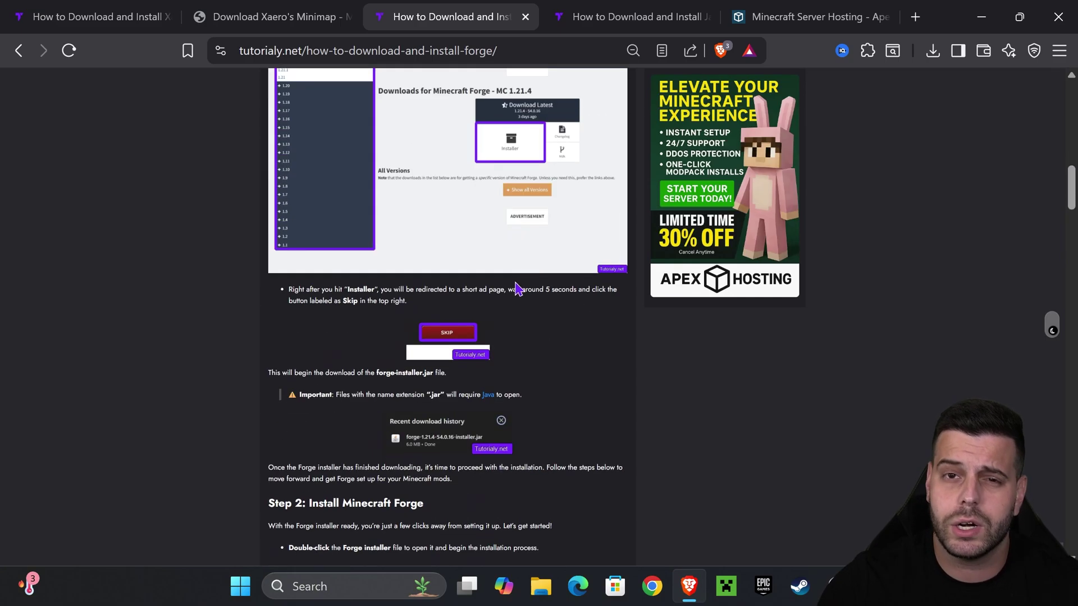
scroll(555, 257, "up", 8)
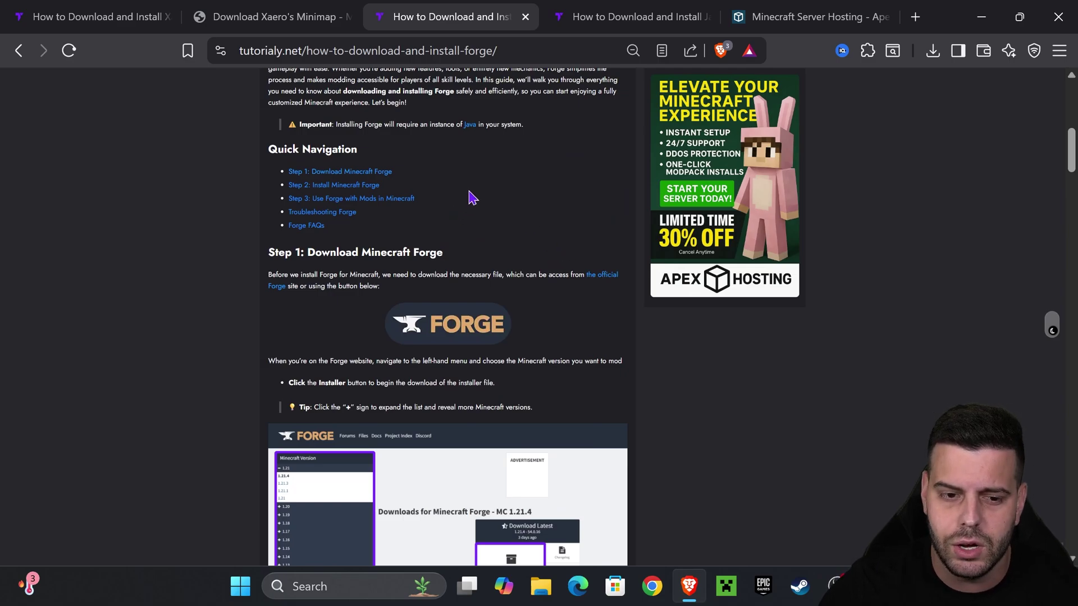
left_click(375, 172)
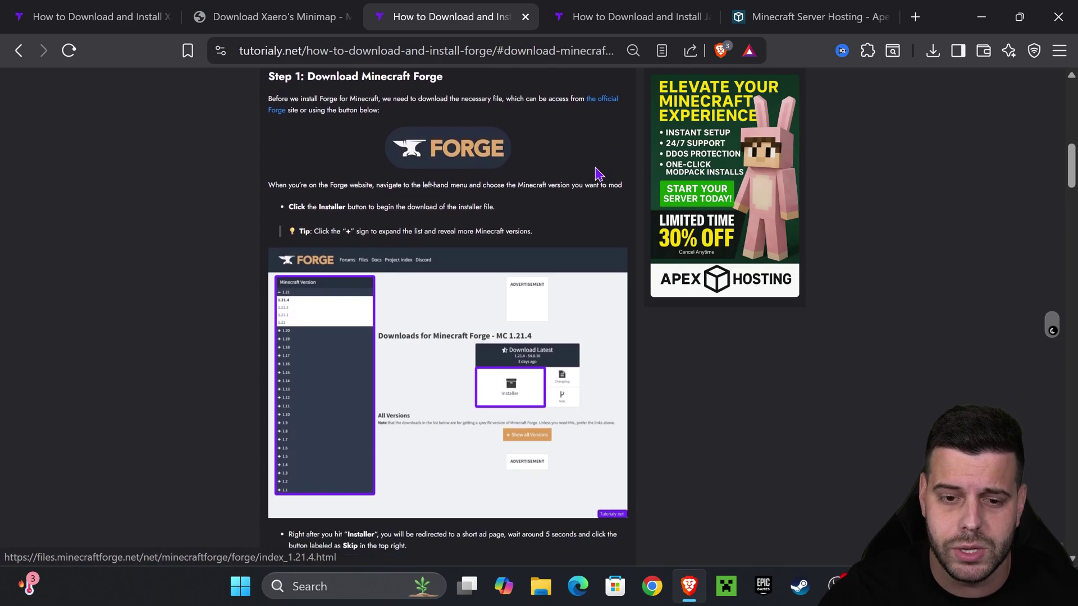
left_click(436, 151)
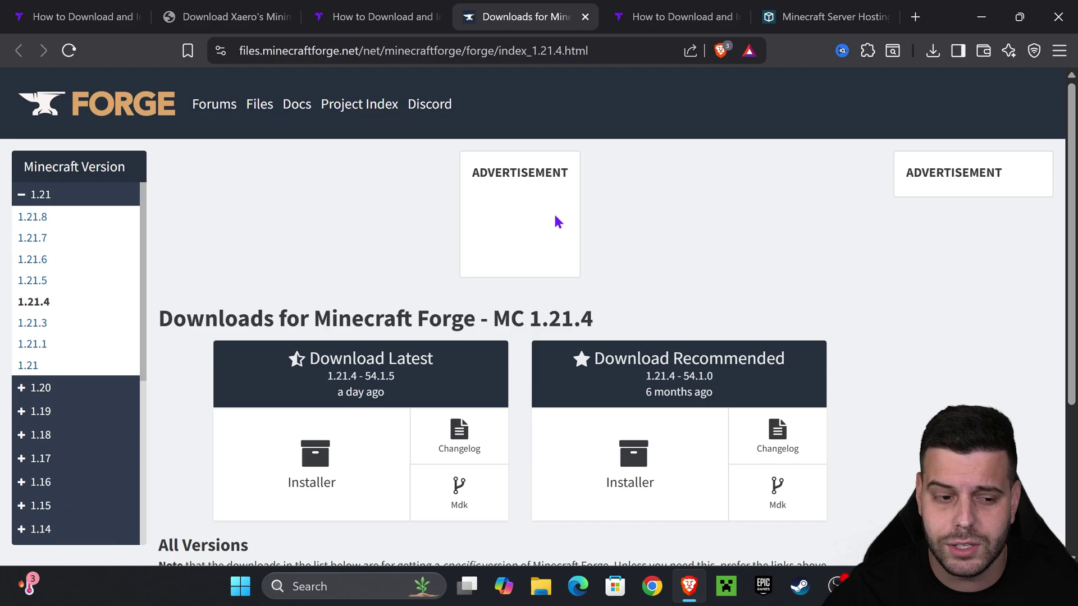
Step: Select Minecraft 1.21.8 on the Forge site and request its latest installer (58.0.1)
left_click(39, 223)
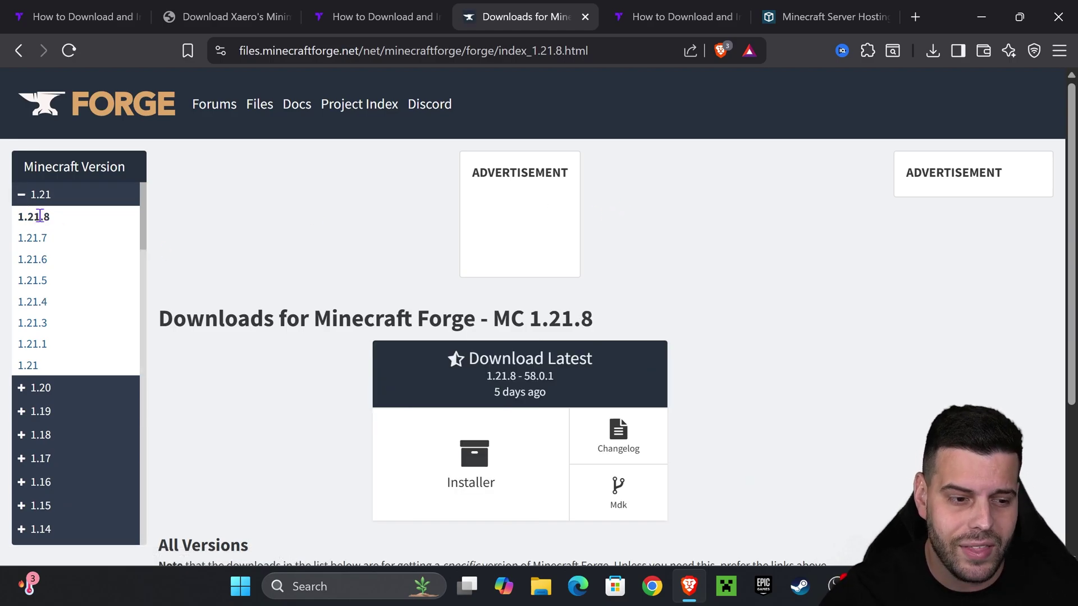
scroll(437, 194, "down", 1)
scroll(497, 220, "down", 1)
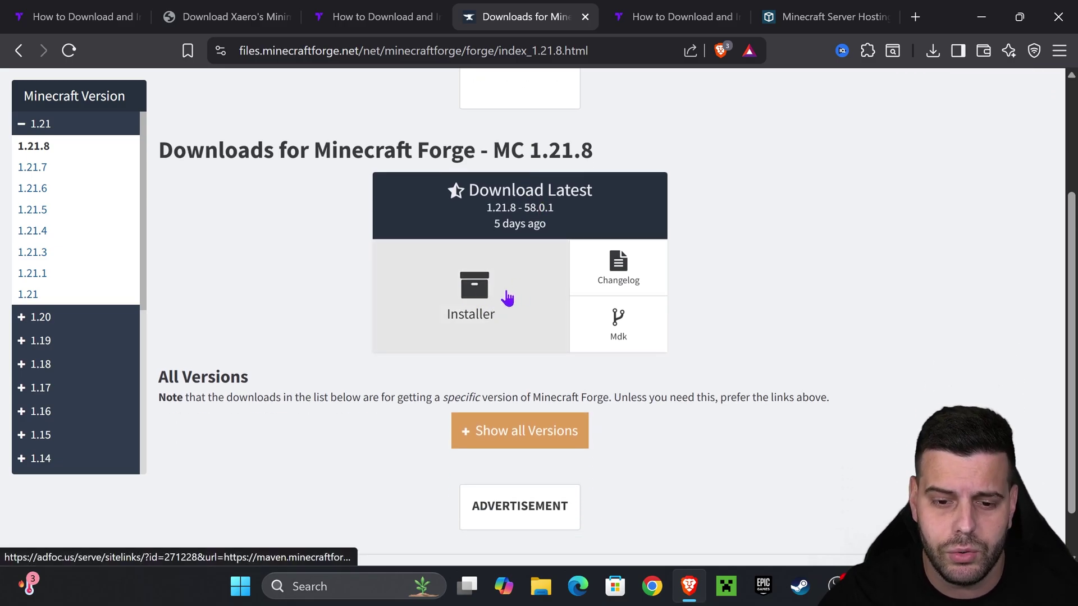
left_click(505, 296)
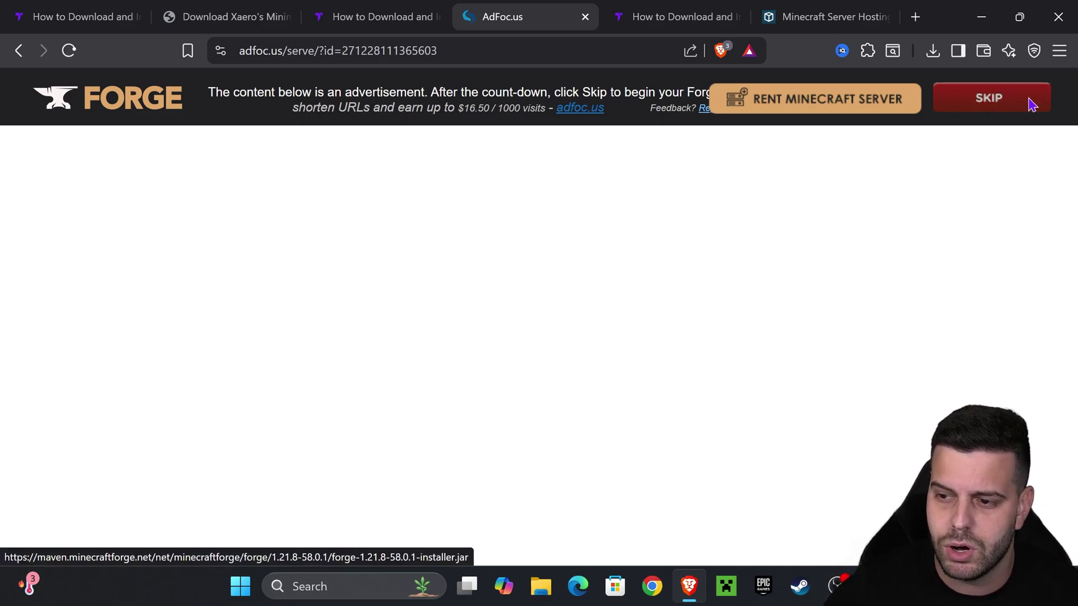
Step: Skip the ad, save the forge-1.21.8-58.0.1 installer, and drag it onto the desktop beside the Xaeros jar
left_click(1032, 105)
left_click(416, 377)
left_click_drag(935, 16, 393, 385)
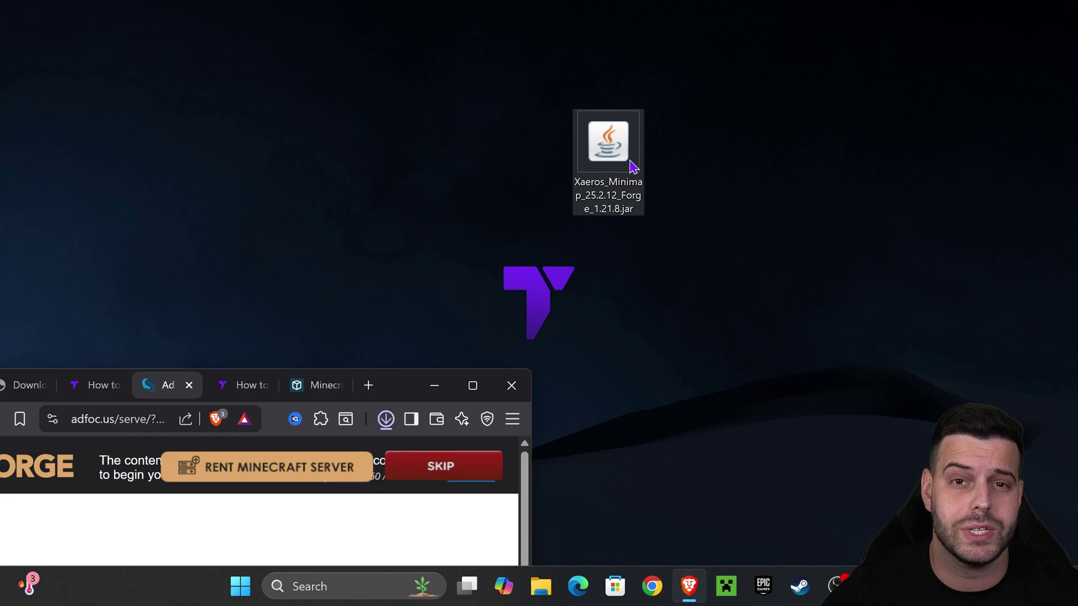
left_click(386, 420)
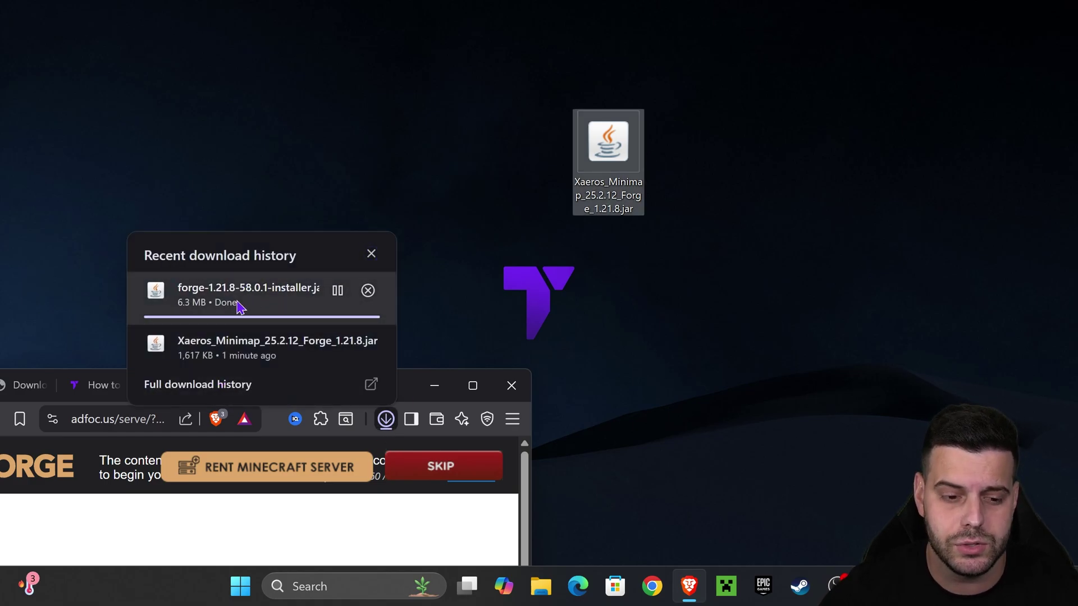
left_click_drag(247, 305, 811, 243)
left_click(434, 385)
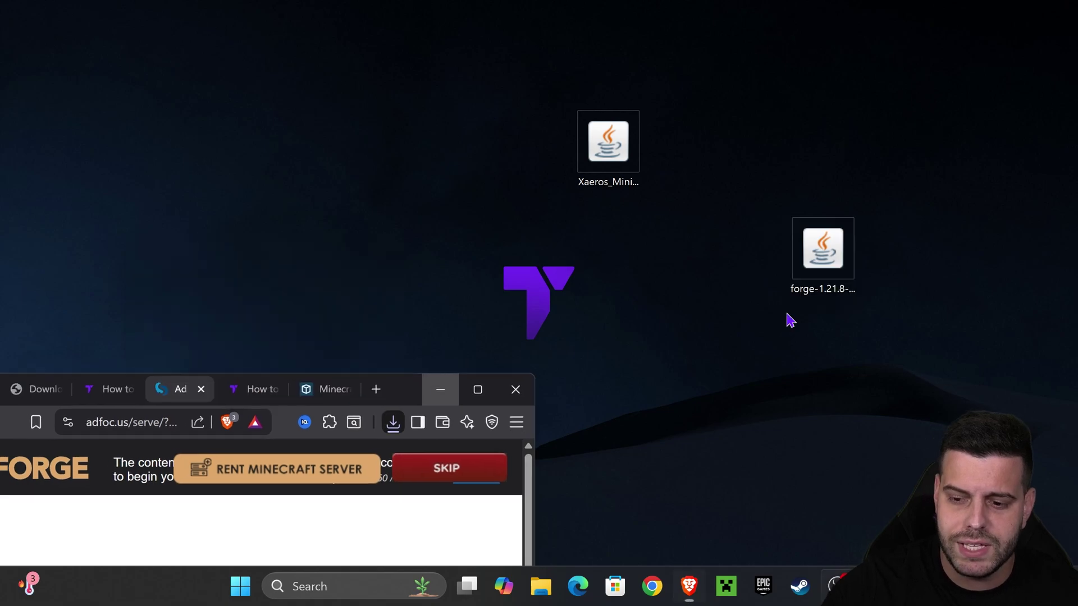
left_click_drag(709, 192, 706, 190)
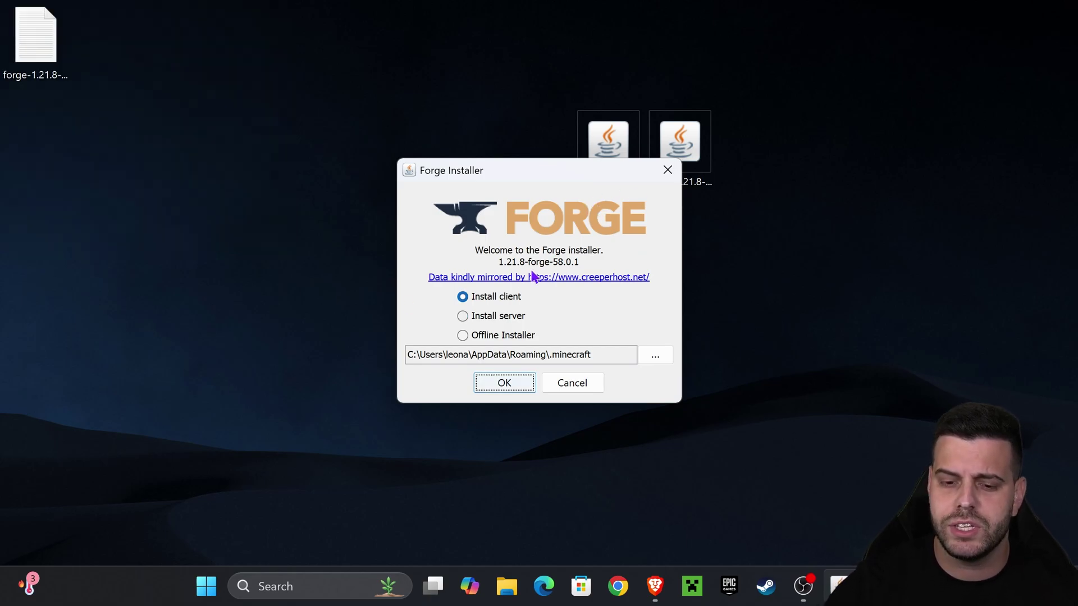
Step: Install the 1.21.8-forge-58.0.1 client into the .minecraft folder with 'Install client' selected
left_click(484, 296)
left_click(505, 383)
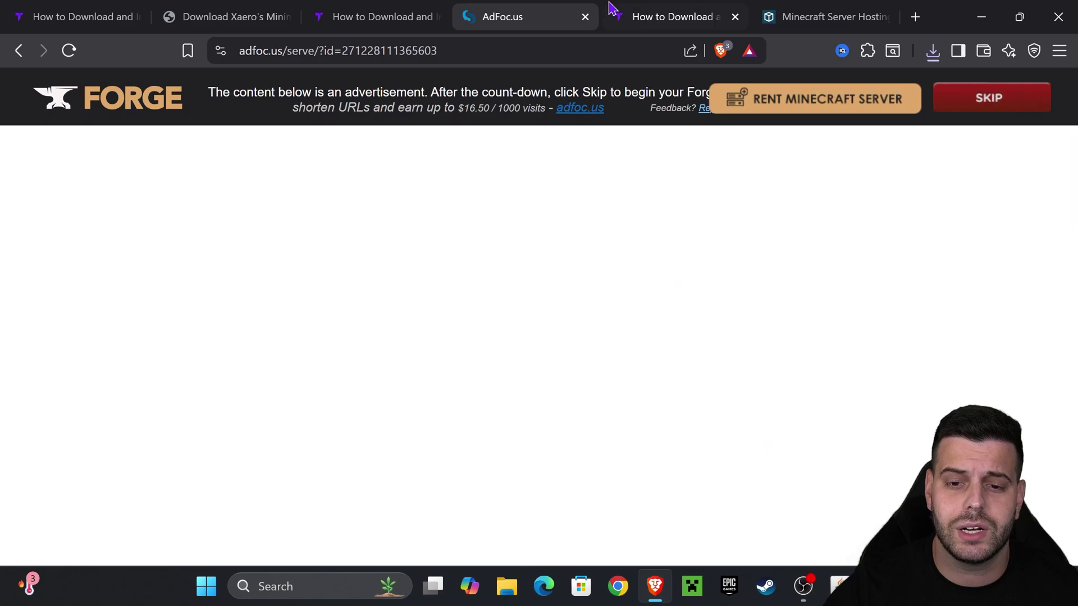
Step: Scroll through the 'How to Download and Install Java 21' guide, then minimize Brave to watch the Forge install
left_click(613, 10)
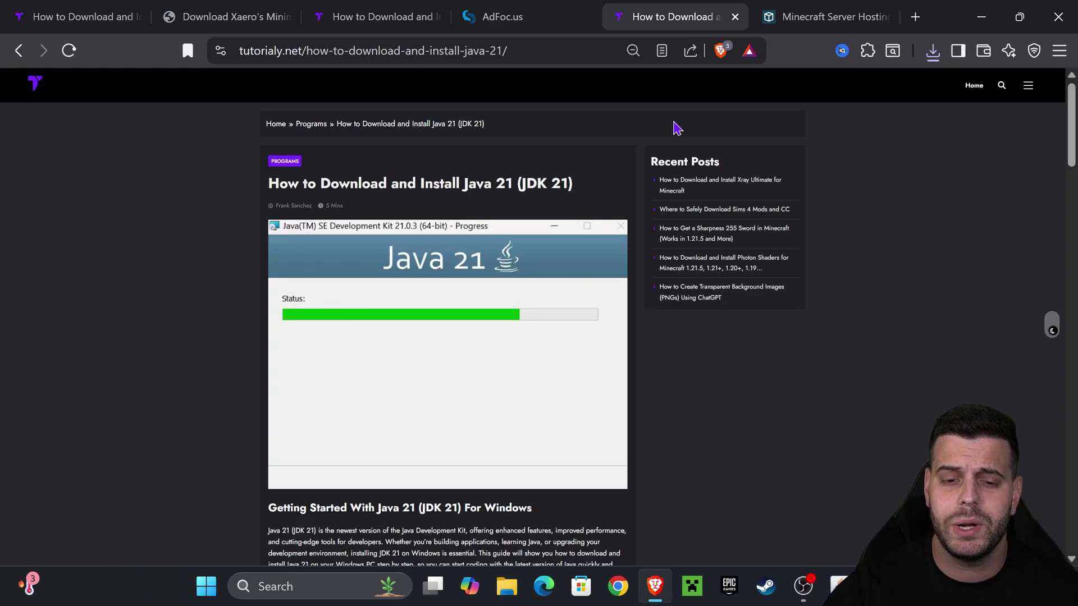
scroll(652, 270, "down", 7)
scroll(677, 366, "up", 8)
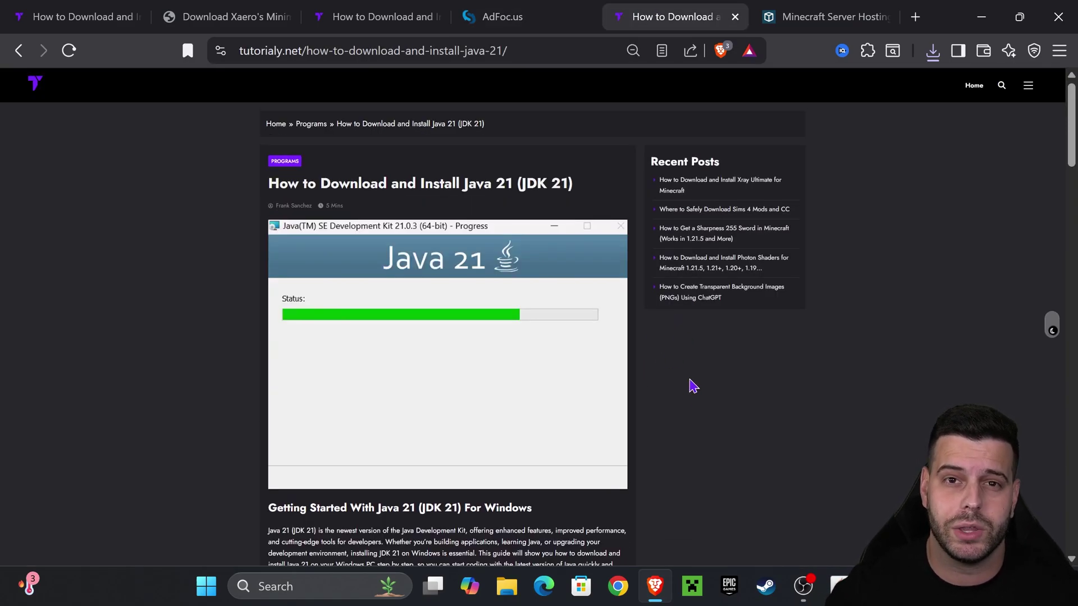
left_click_drag(269, 183, 508, 183)
left_click(489, 183)
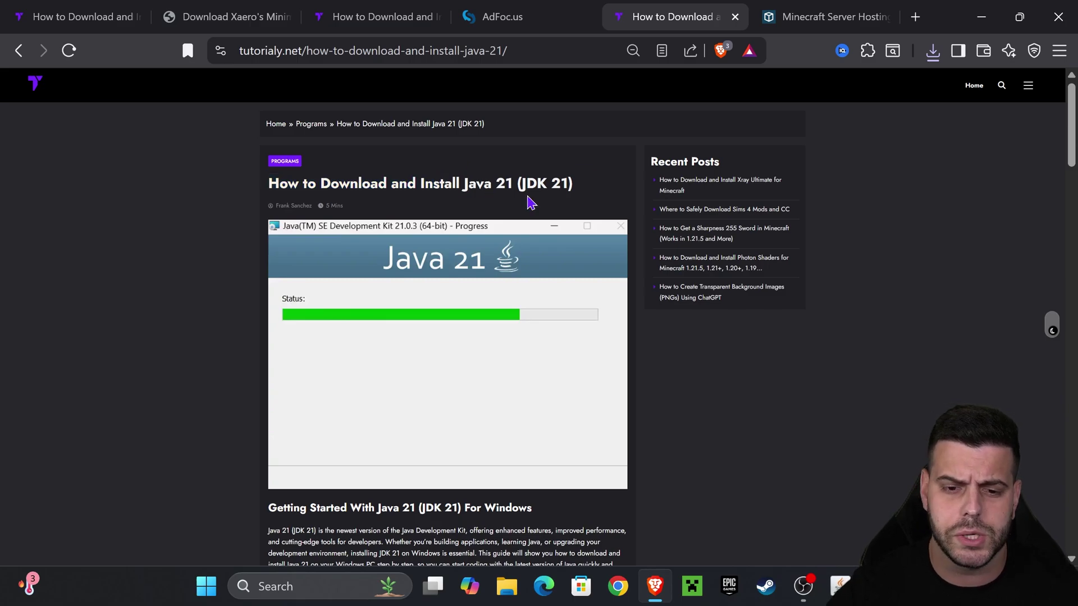
scroll(561, 247, "down", 8)
scroll(596, 293, "down", 15)
scroll(618, 255, "up", 5)
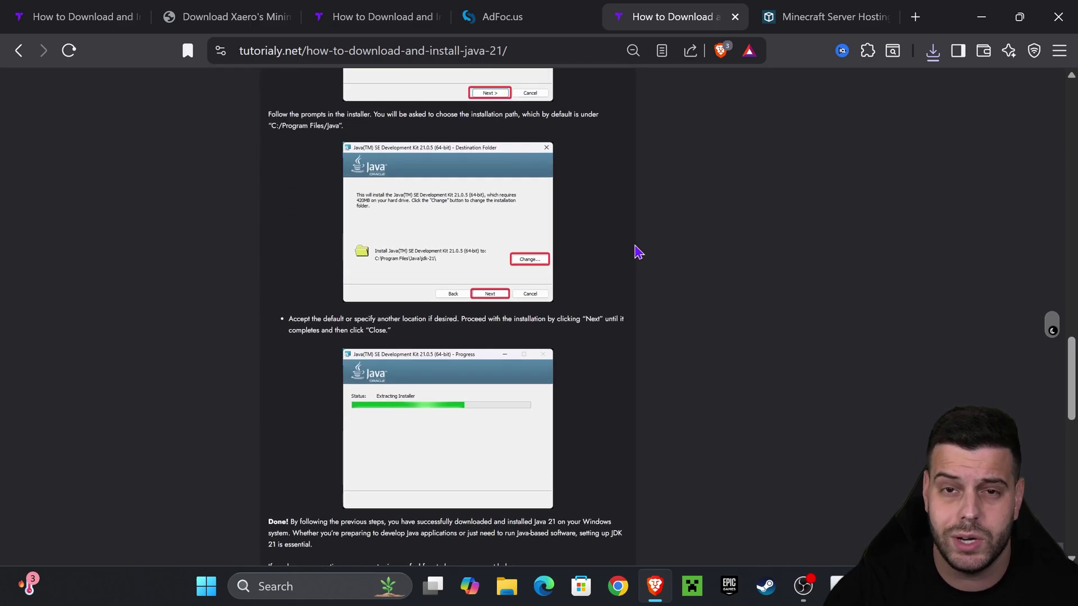
scroll(617, 197, "up", 8)
scroll(505, 140, "down", 8)
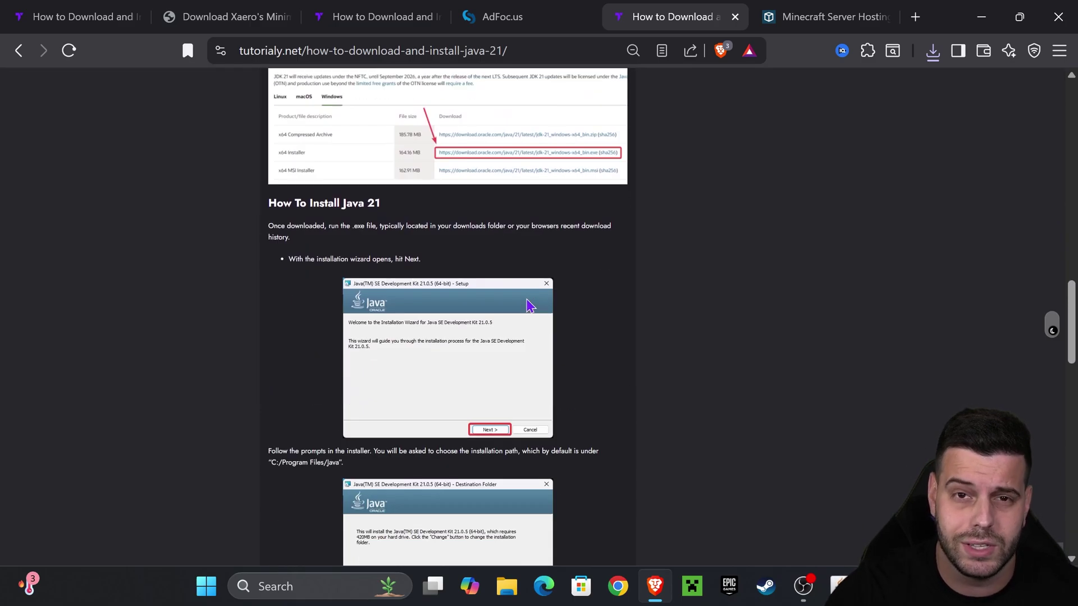
scroll(472, 365, "up", 2)
scroll(649, 353, "down", 4)
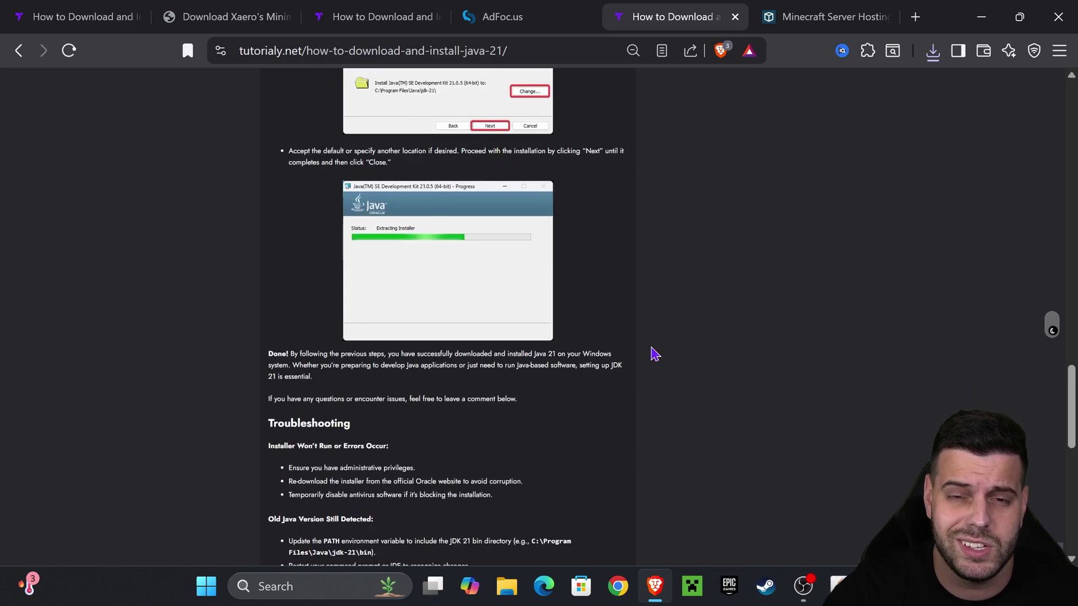
scroll(730, 281, "up", 4)
left_click(984, 23)
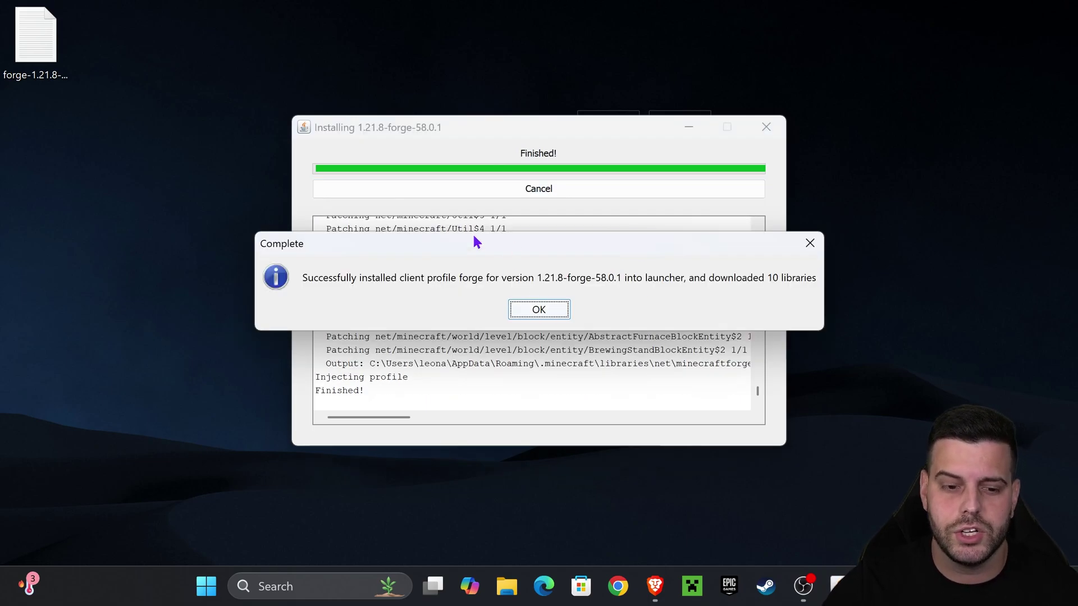
Step: Dismiss the Forge installation Complete dialog and delete both leftover Forge files from the desktop
left_click(521, 312)
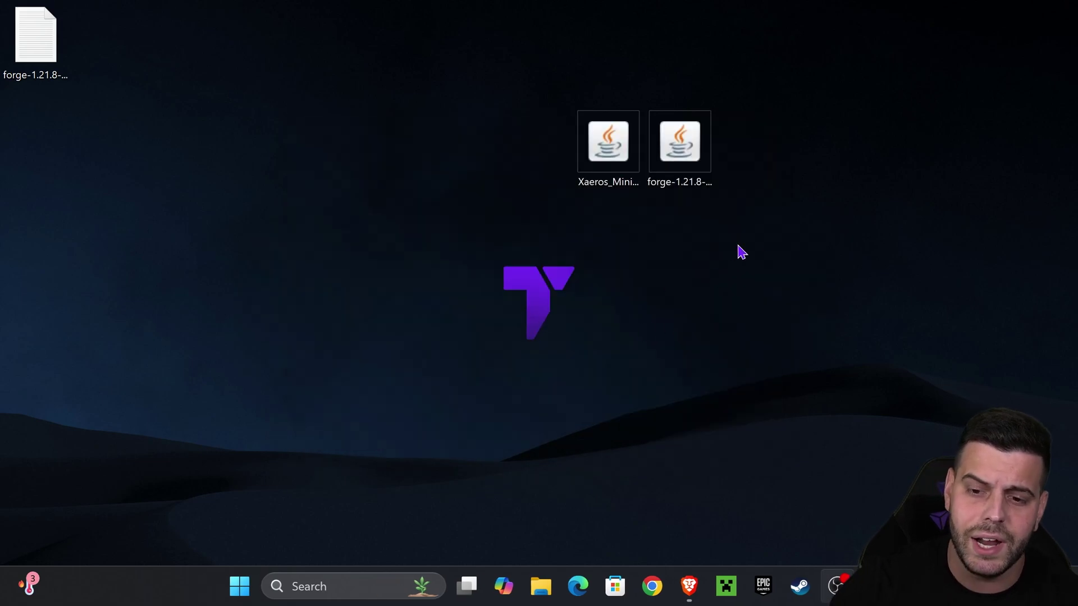
key("Delete")
left_click_drag(112, 157, 18, 46)
key("Delete")
left_click_drag(646, 95, 643, 176)
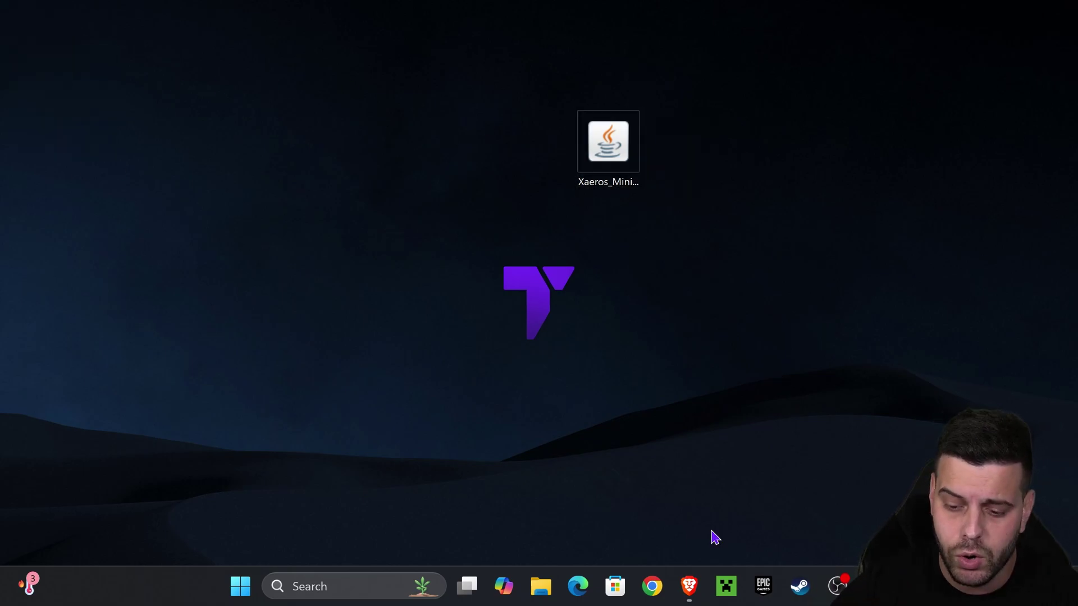
Step: Start Minecraft Launcher and open the forge installation's .minecraft folder in a maximized Explorer window
left_click(727, 587)
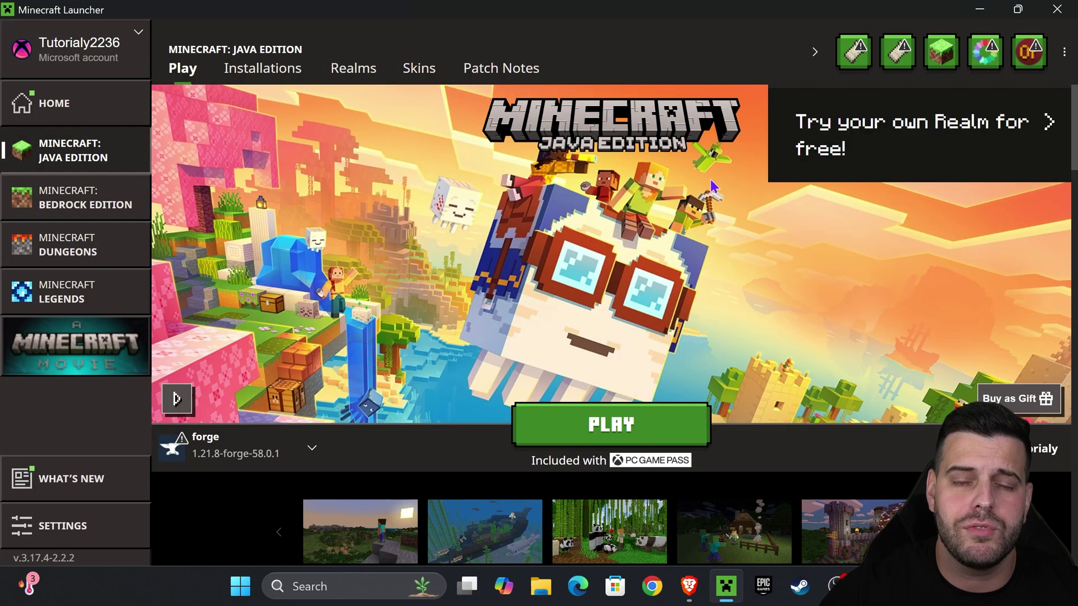
mouse_move(255, 463)
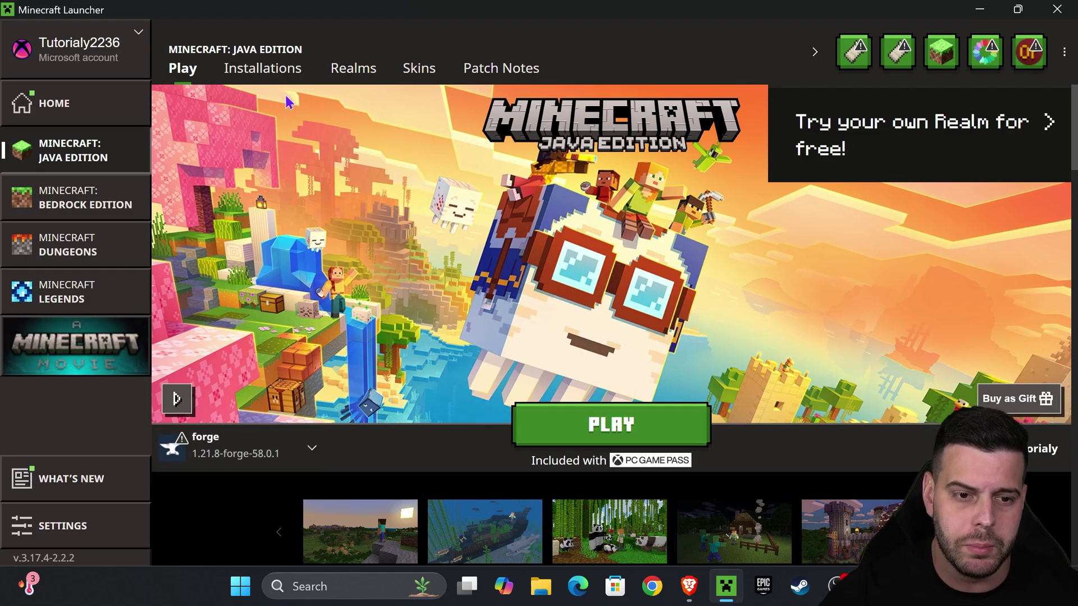
left_click(262, 68)
left_click(886, 125)
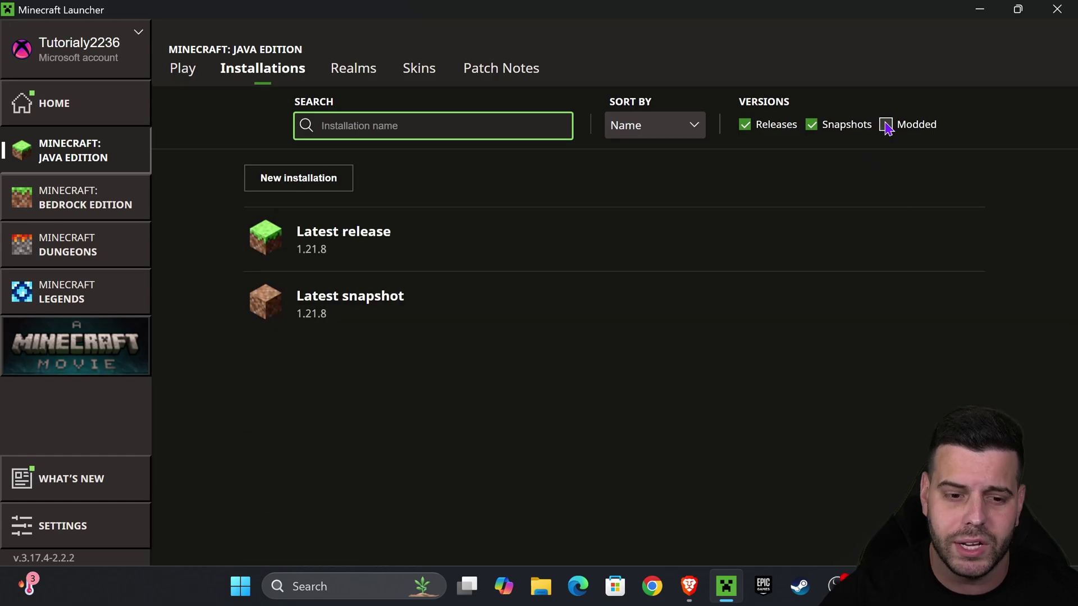
left_click(886, 124)
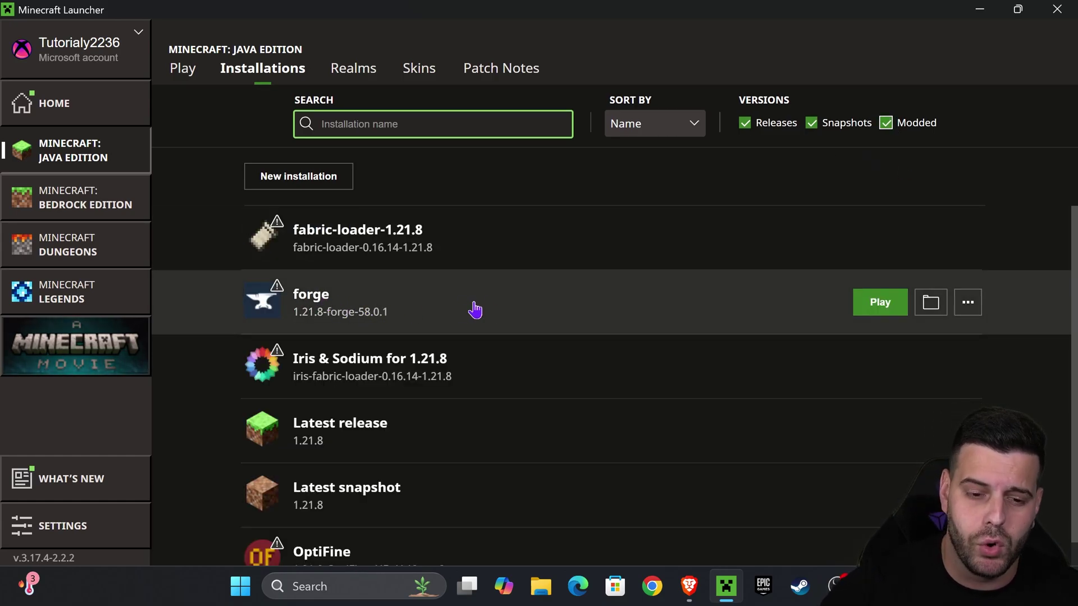
left_click(923, 306)
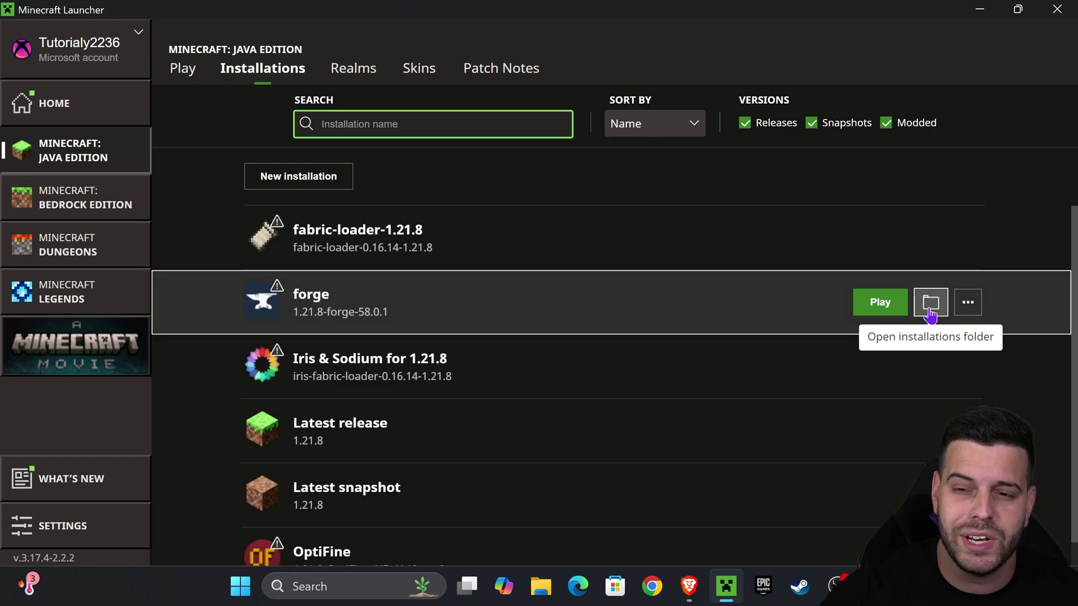
left_click(817, 112)
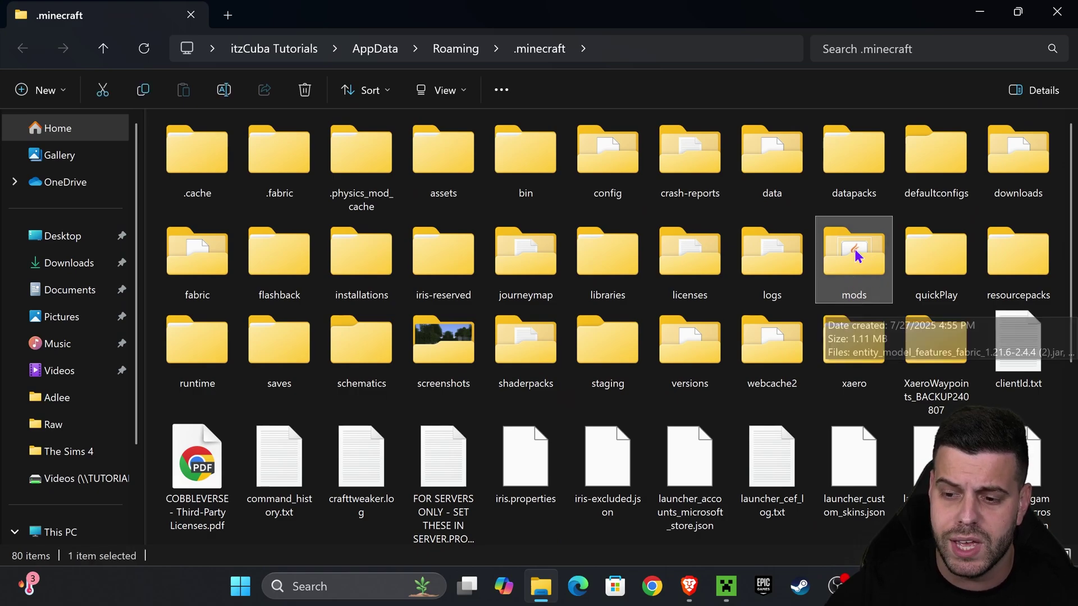
Step: Delete the old mods folder in .minecraft, create a new empty folder named 'mods', and open it
key("Delete")
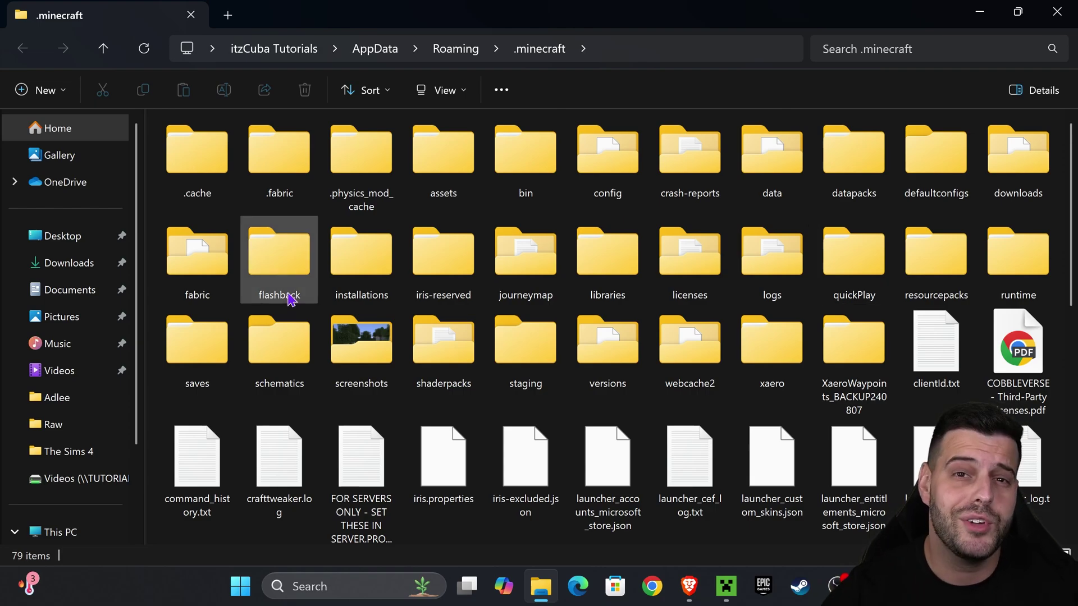
left_click(45, 90)
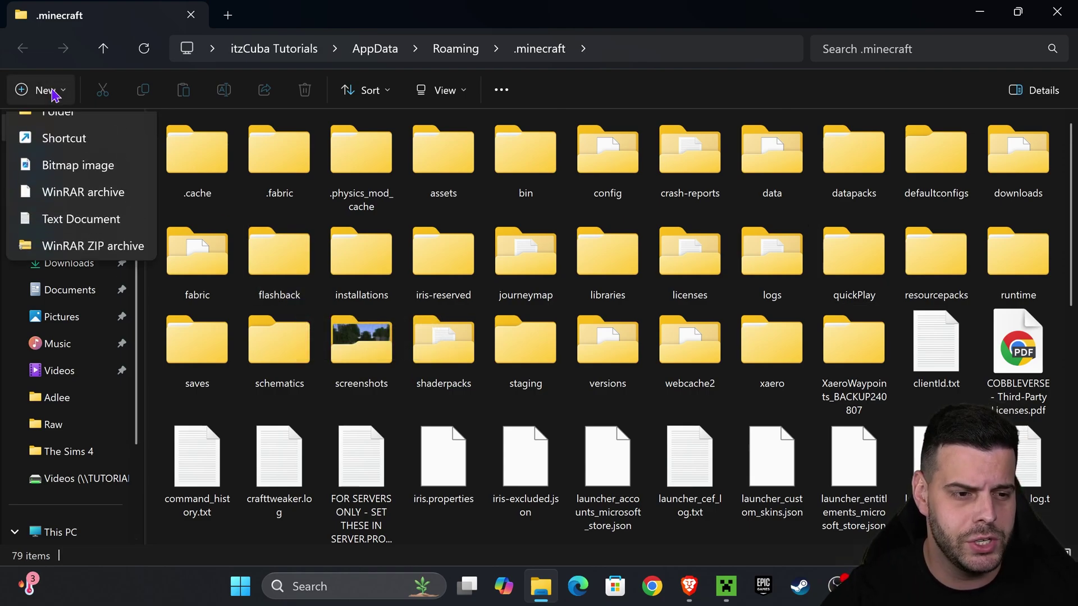
left_click(79, 131)
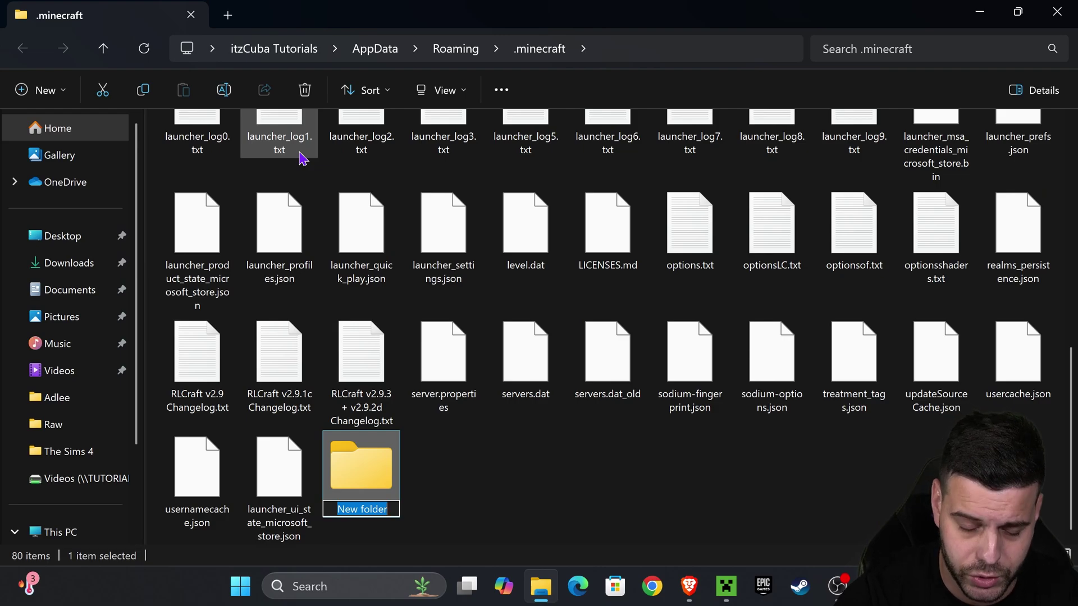
type("mods")
key("Return")
double_click(385, 486)
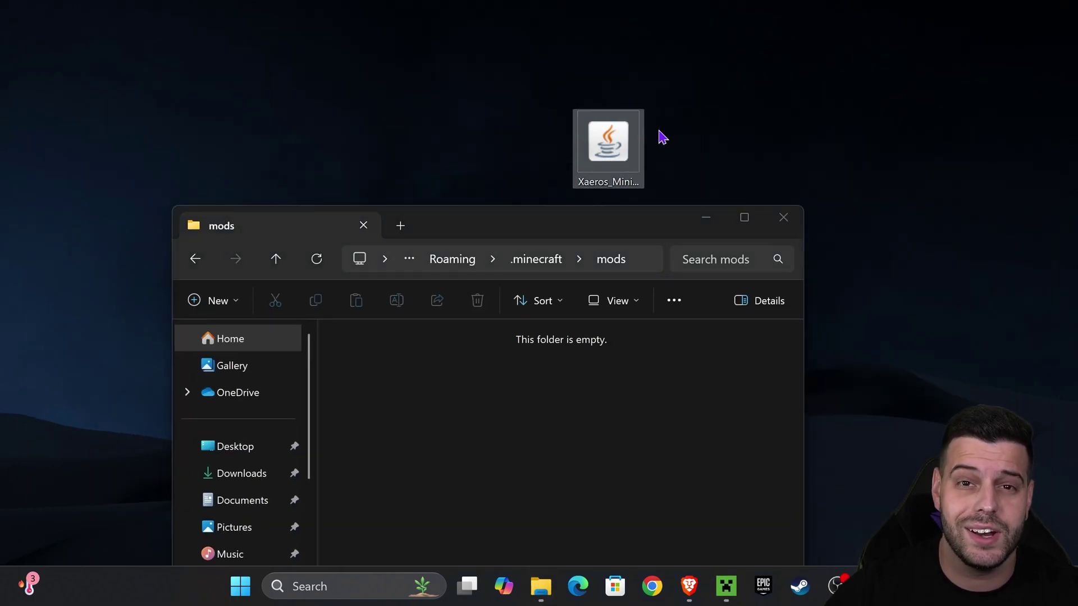
Step: Move Xaeros_Minimap_25.2.12_Forge_1.21.8.jar from the desktop into mods, then close Explorer
left_click_drag(608, 142, 528, 388)
left_click_drag(581, 228, 584, 91)
left_click_drag(599, 229, 522, 224)
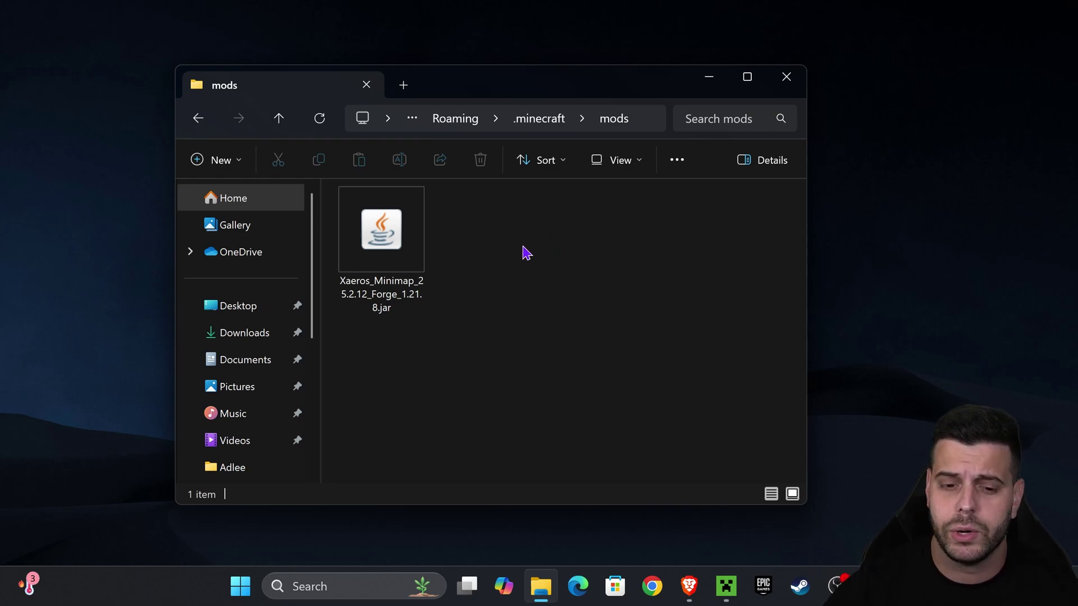
left_click(385, 291)
left_click(537, 287)
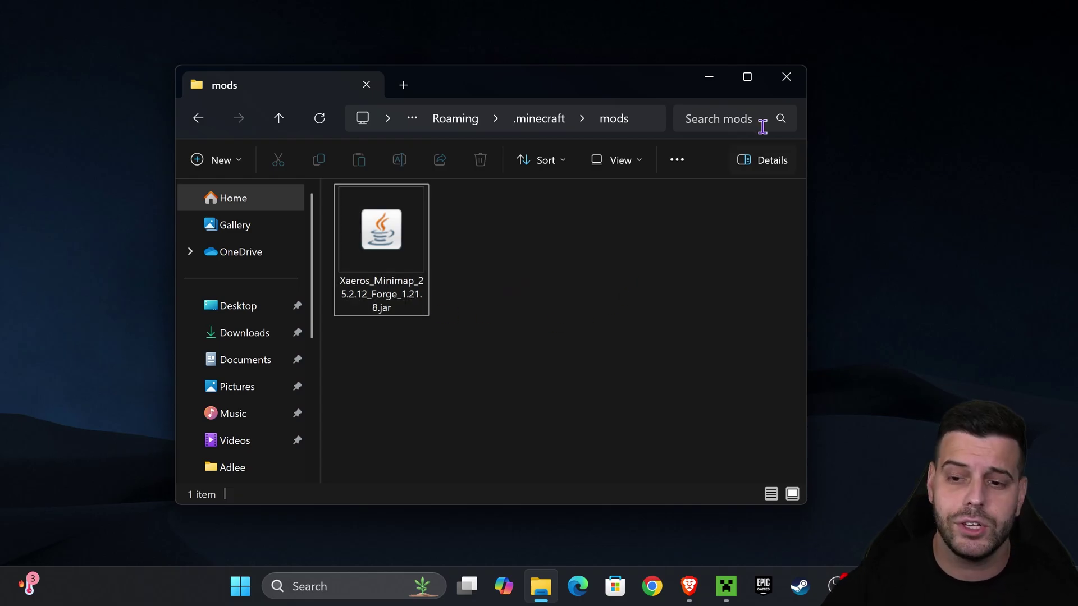
left_click(797, 79)
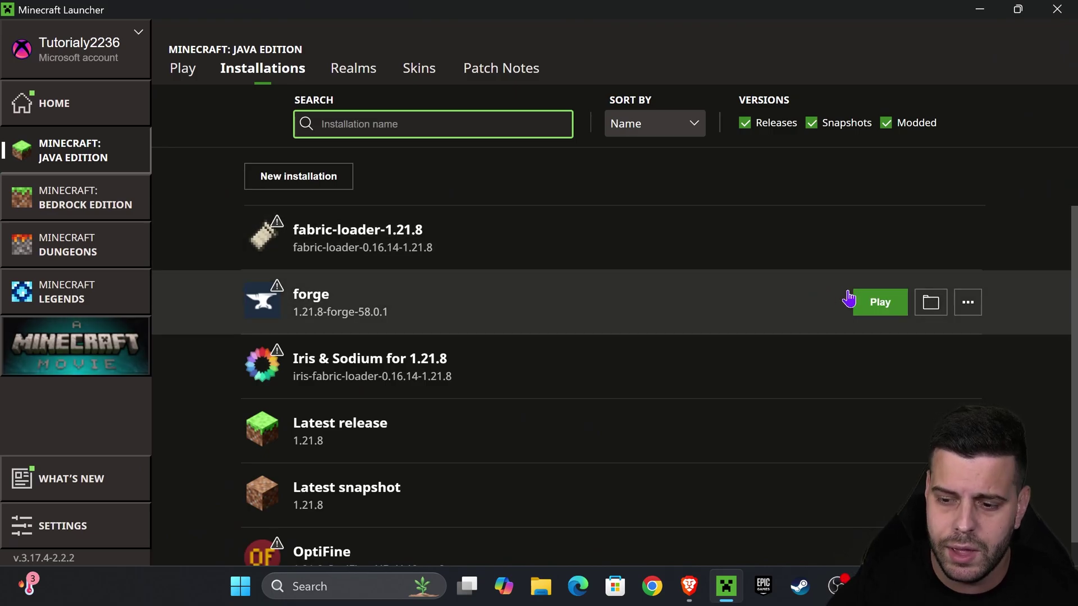
Step: Play the forge 1.21.8-forge-58.0.1 installation after accepting the modified-installation risk warning
left_click(880, 302)
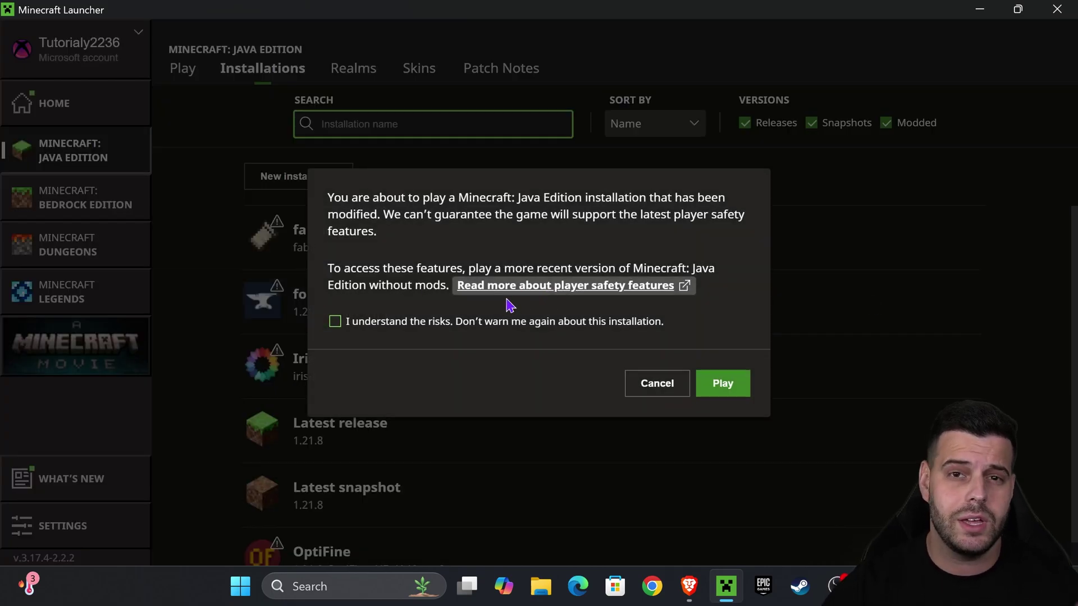
left_click(336, 322)
left_click(722, 382)
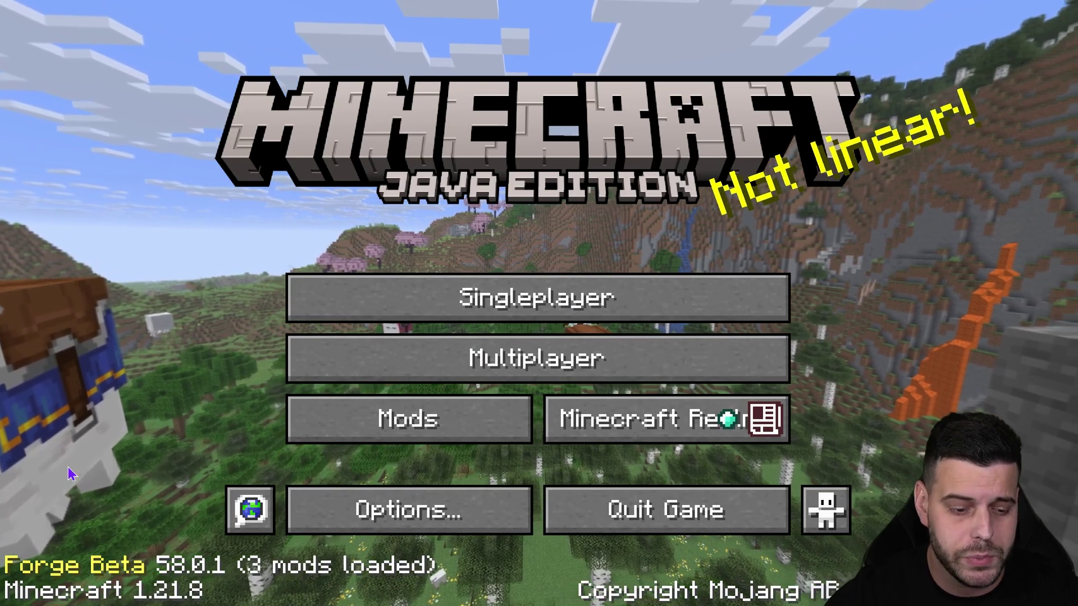
Step: Load the singleplayer New World save and walk with W and A to watch the minimap
left_click(536, 295)
left_click(247, 166)
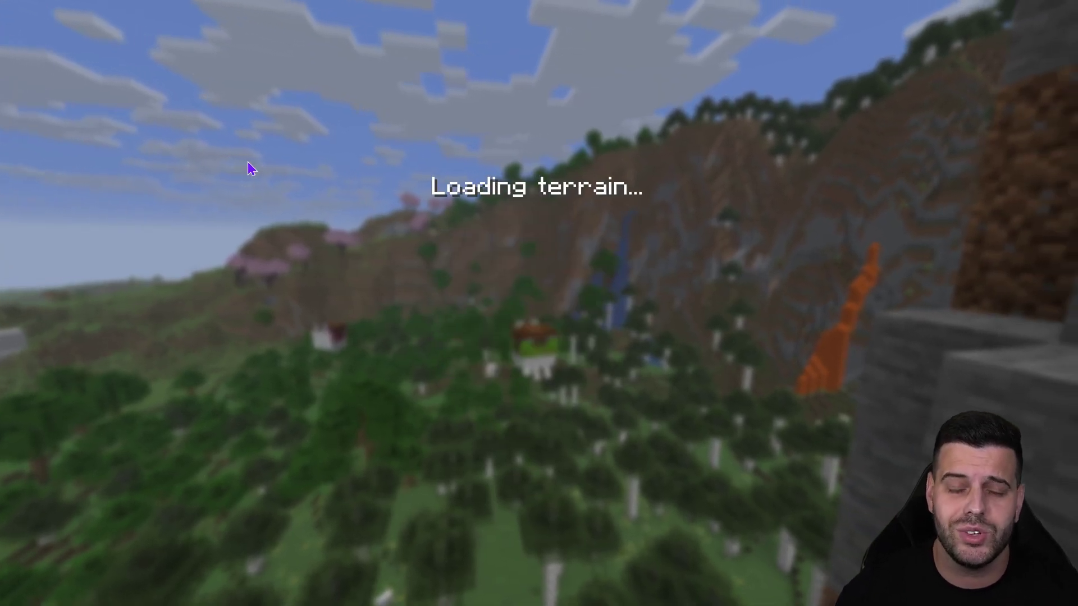
key("w")
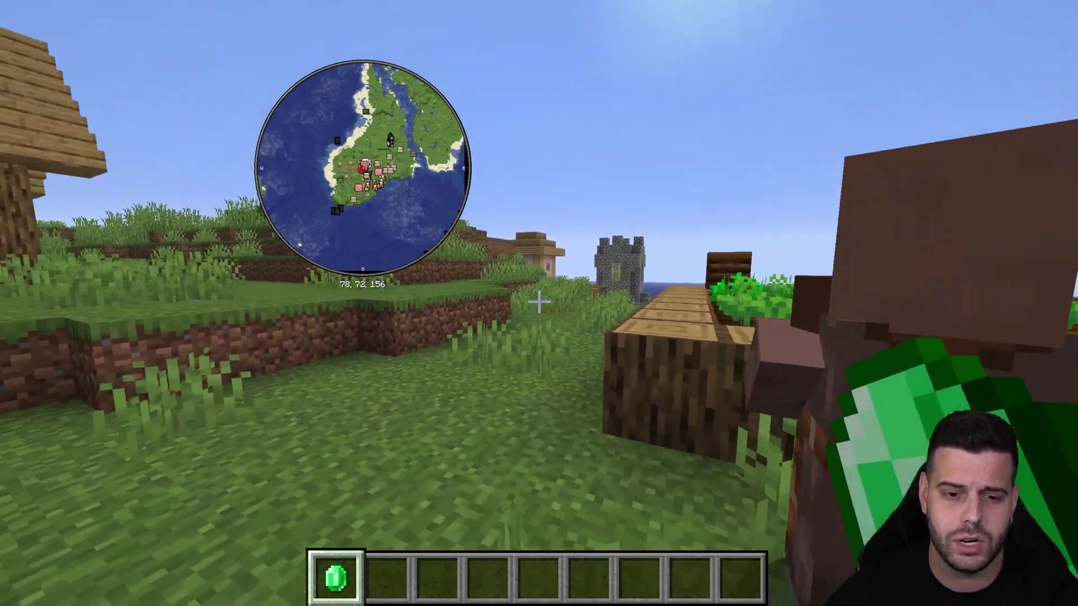
key("a")
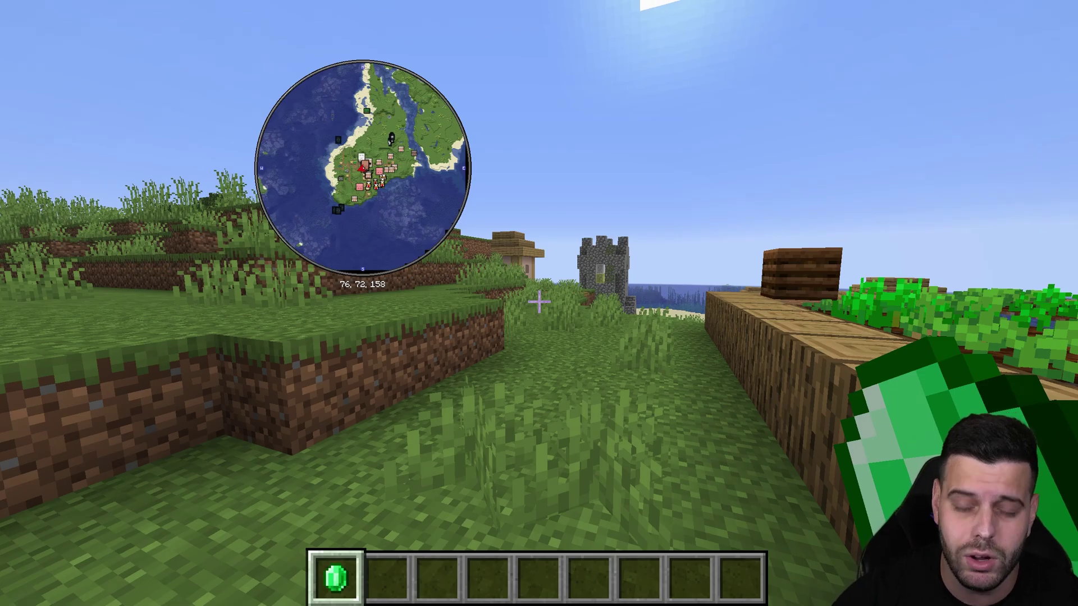
Step: Open the minimap settings with Y and move the minimap to the top-right corner
key("y")
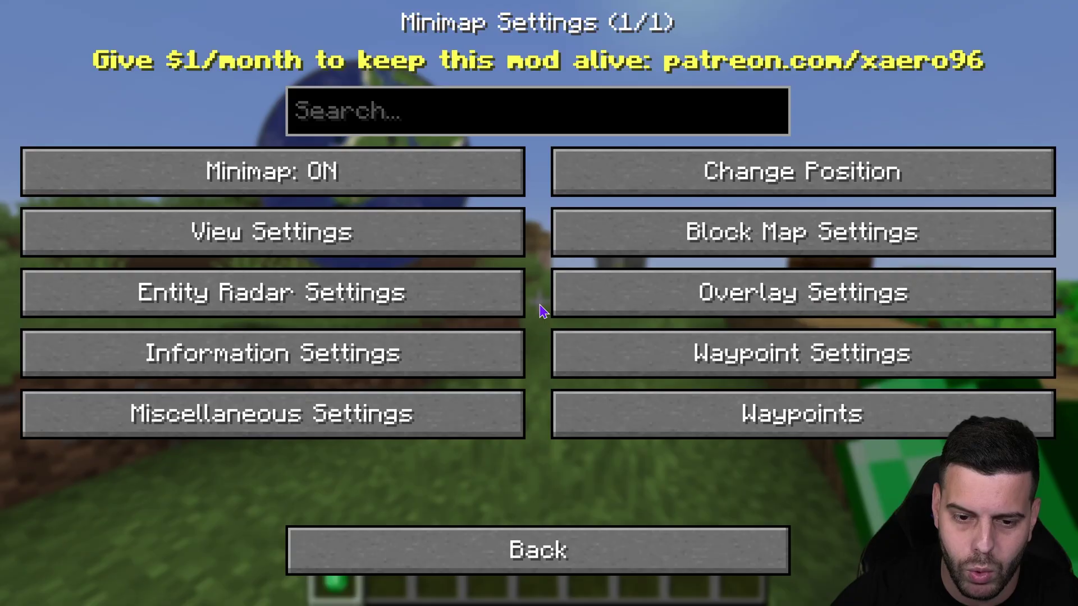
left_click(786, 153)
left_click_drag(365, 169, 975, 59)
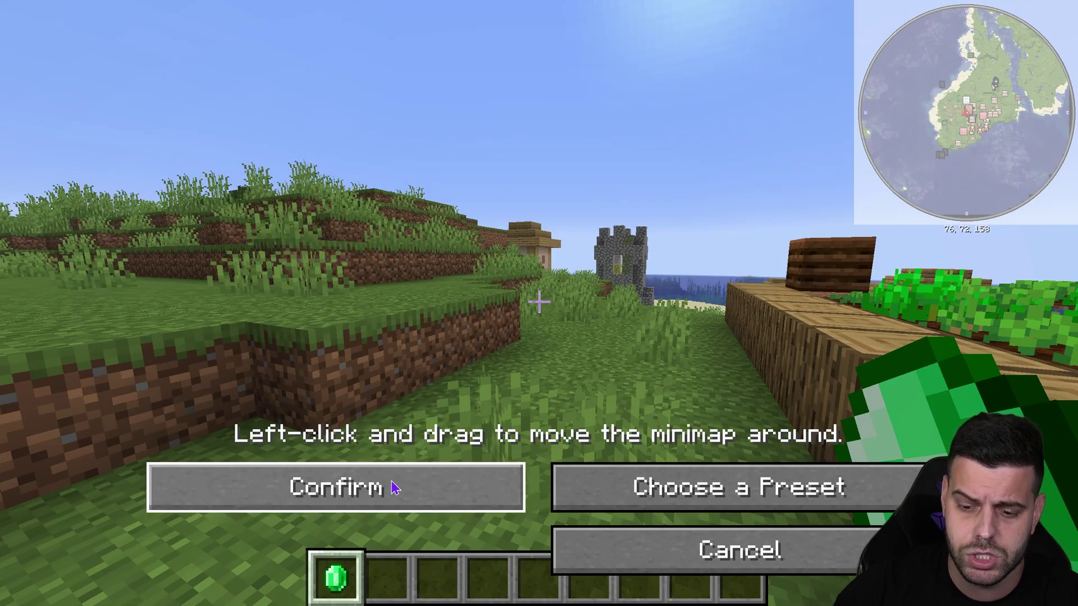
left_click(395, 487)
Step: In View Settings, keep the minimap shape Circle and the frame colour Red, then return
left_click(445, 234)
left_click(955, 178)
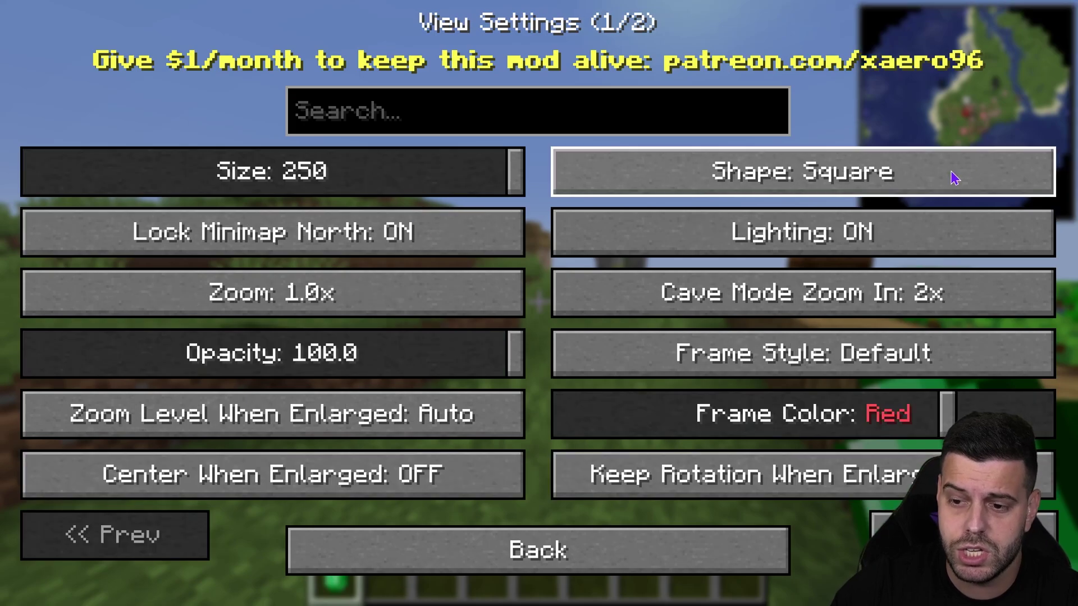
left_click(917, 177)
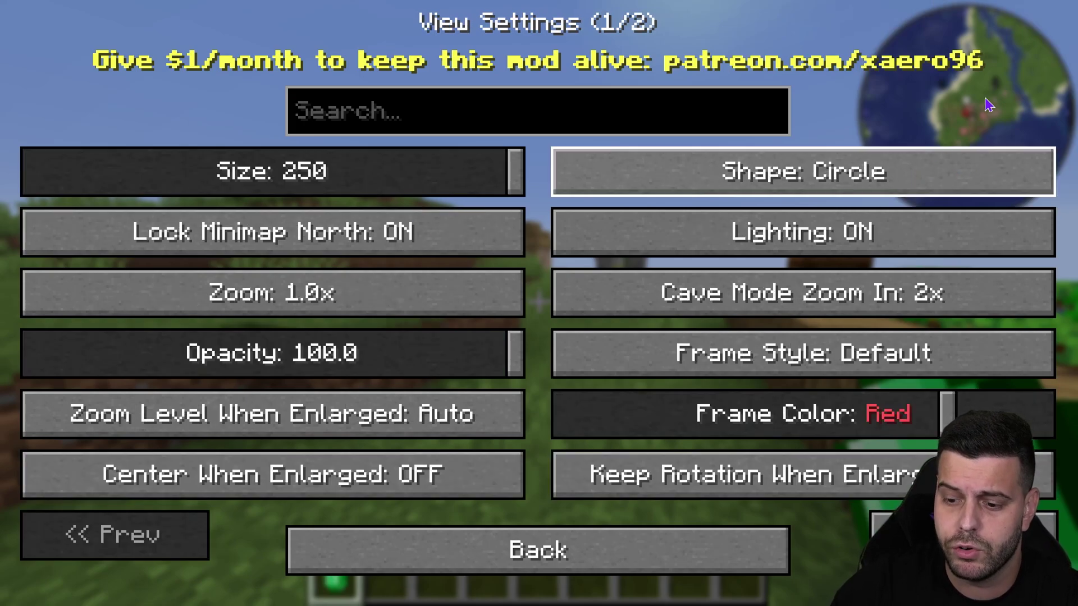
mouse_move(943, 413)
left_mouse_down()
mouse_move(833, 414)
mouse_move(978, 414)
mouse_move(940, 410)
left_mouse_up()
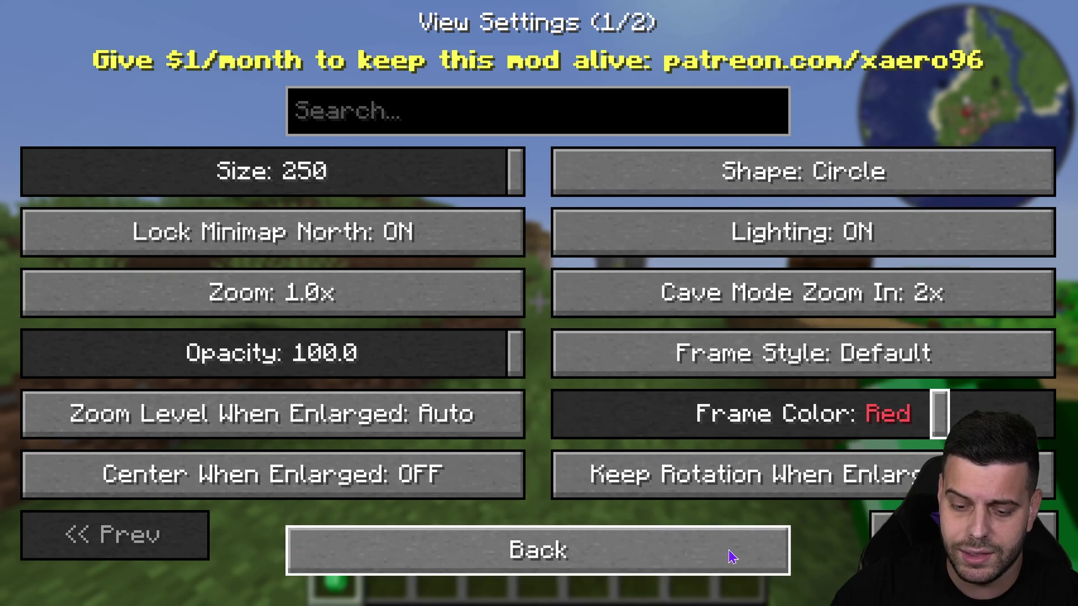
left_click(695, 545)
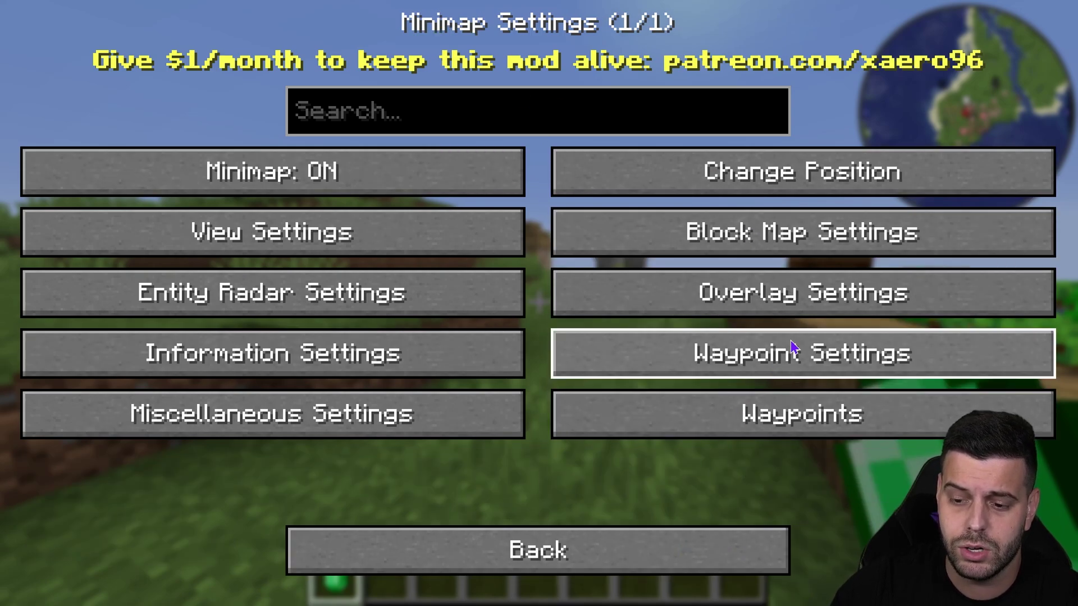
left_click(796, 354)
left_click(663, 548)
Step: Resume play, check the waypoints list twice with U, and switch to third-person view with F5
left_click(695, 540)
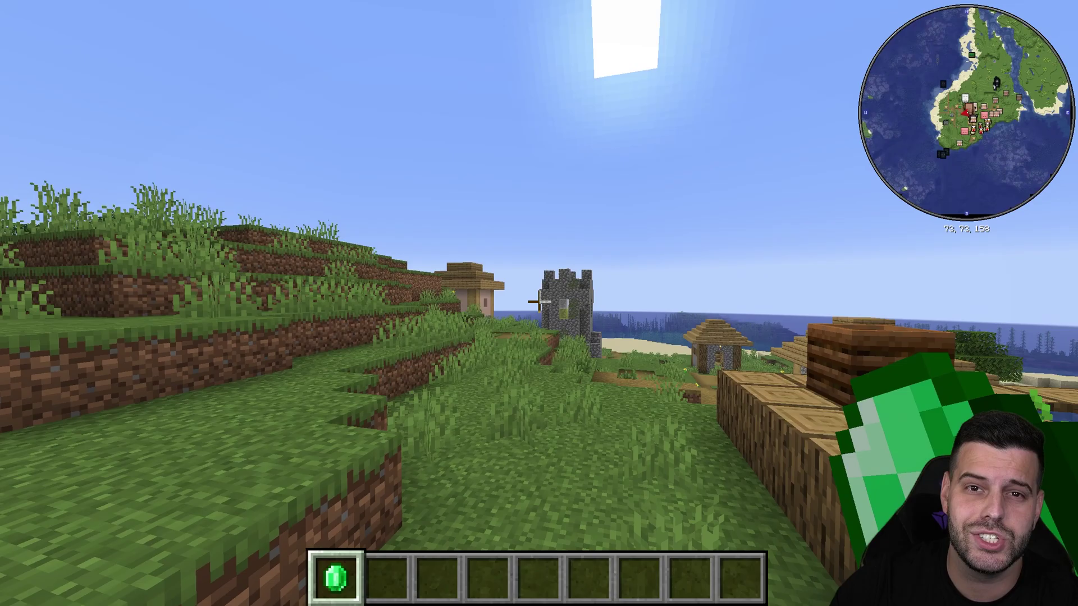
key("u")
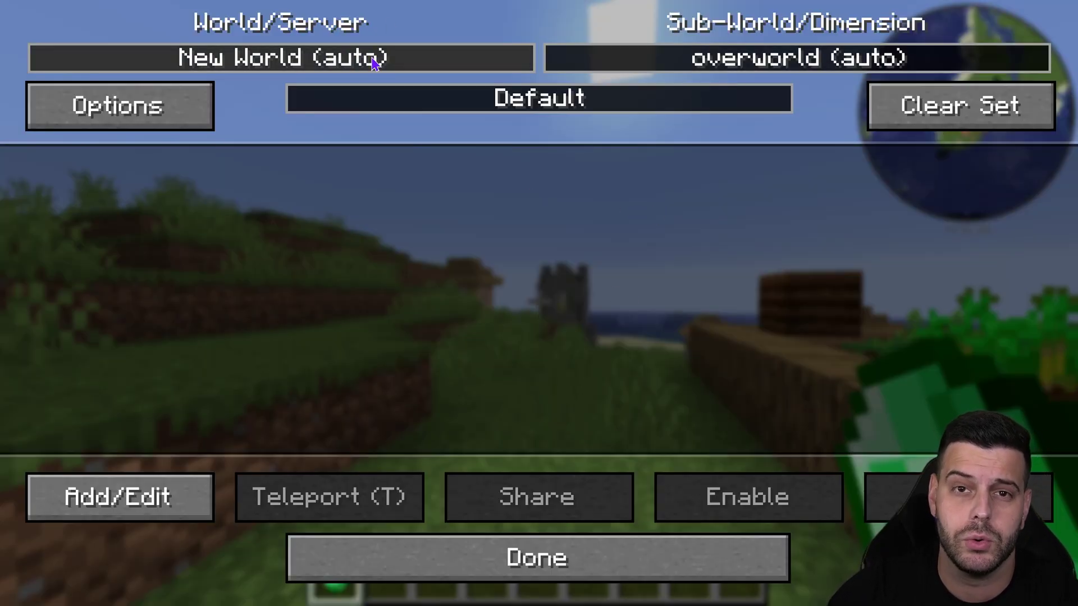
key("Escape")
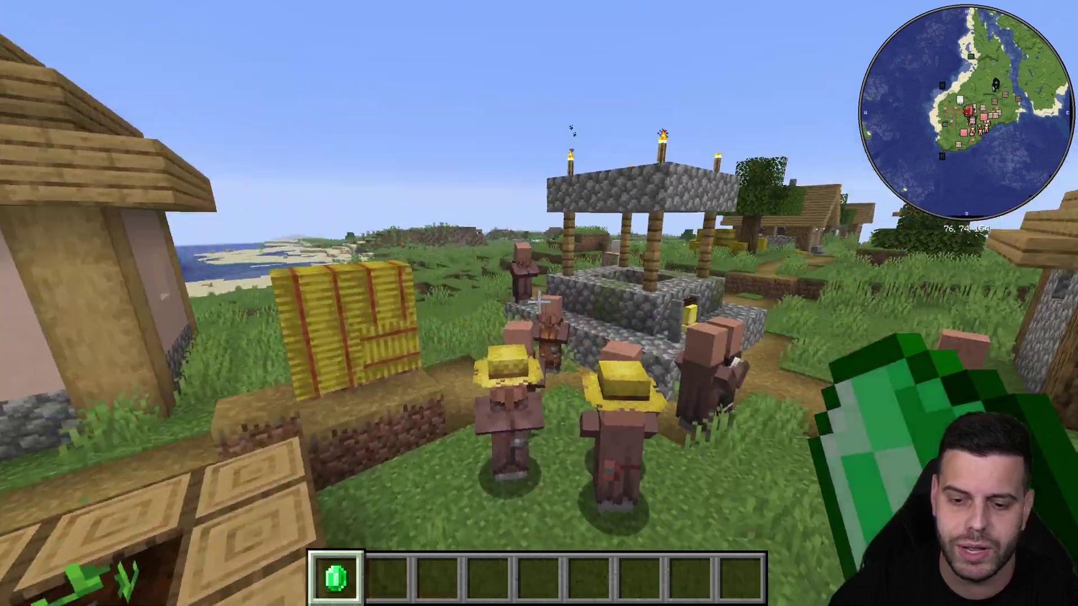
key("u")
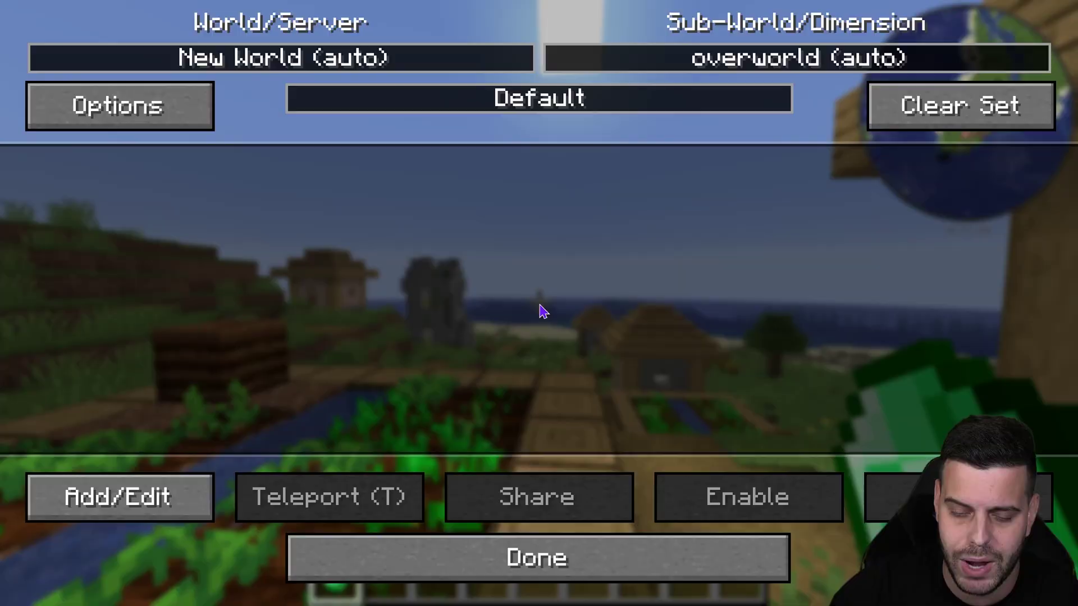
key("Escape")
key("F5")
key("F5")
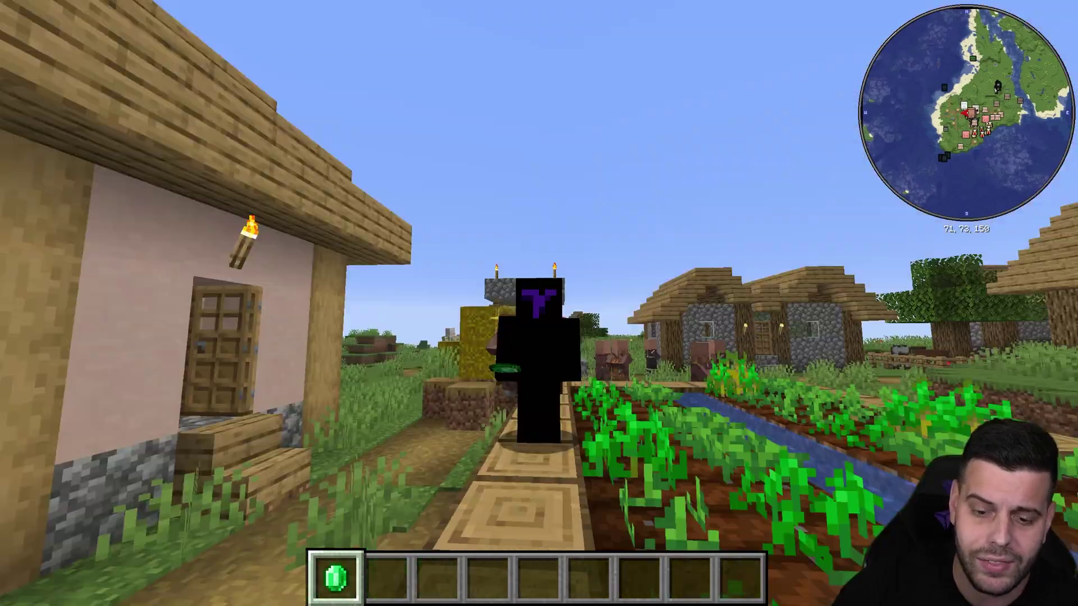